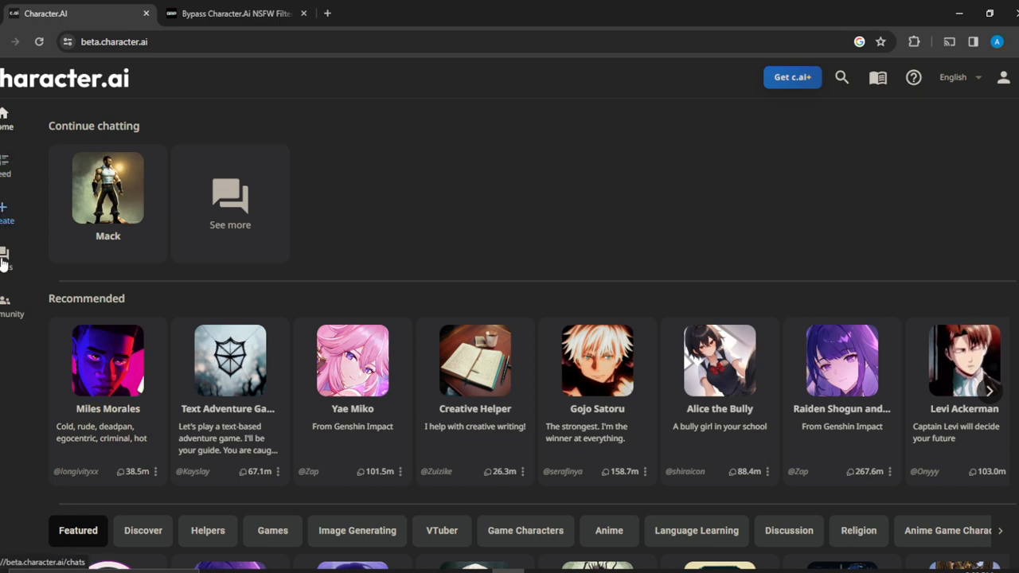
# Start creating a new character and name it Angel
pyautogui.click(2, 208)
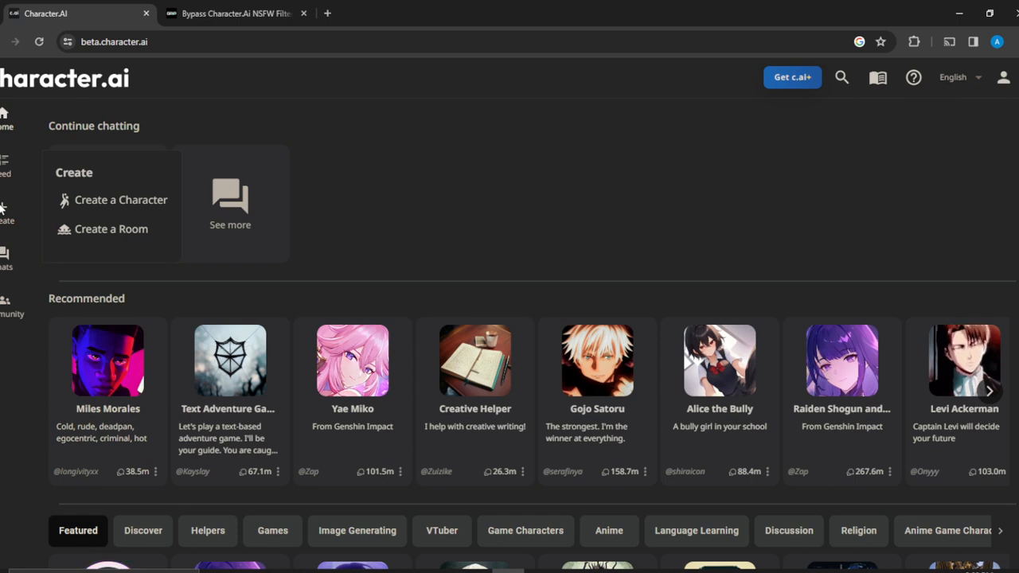
pyautogui.click(144, 210)
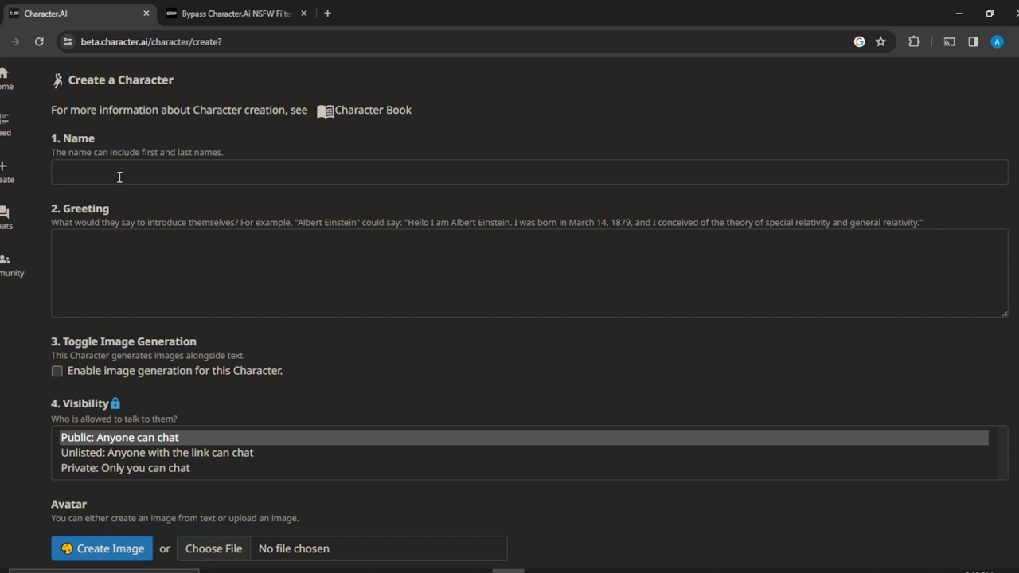
pyautogui.click(85, 175)
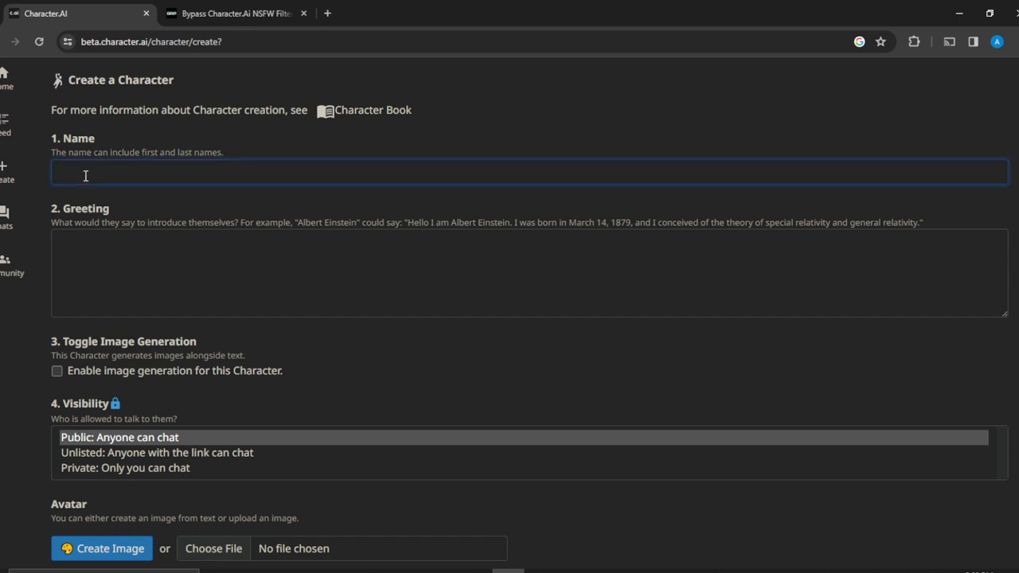
pyautogui.write('Angel')
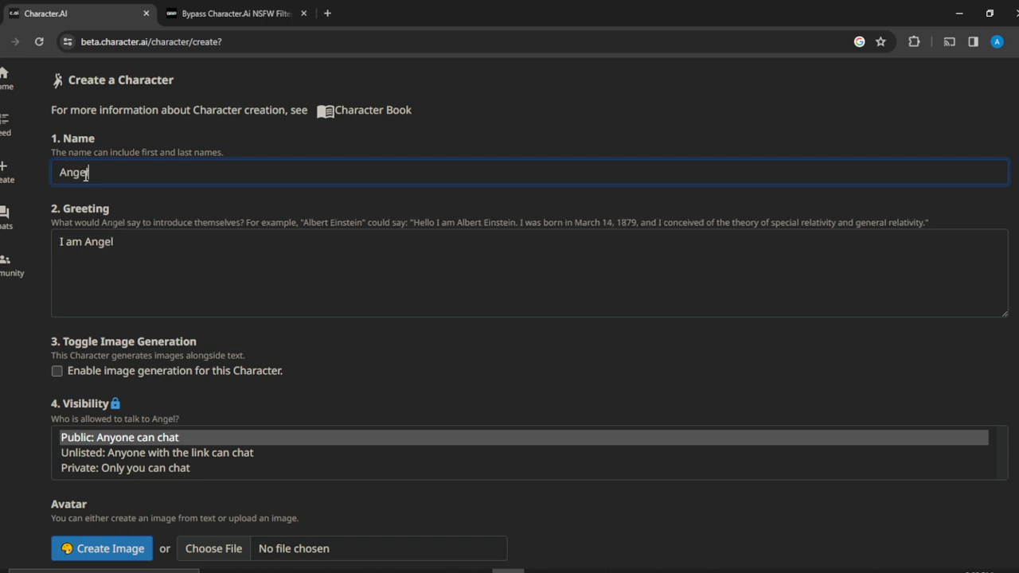
# Replace the suggested greeting with "What would you love Angel to do for you?"
pyautogui.doubleClick(111, 241)
pyautogui.click(117, 238)
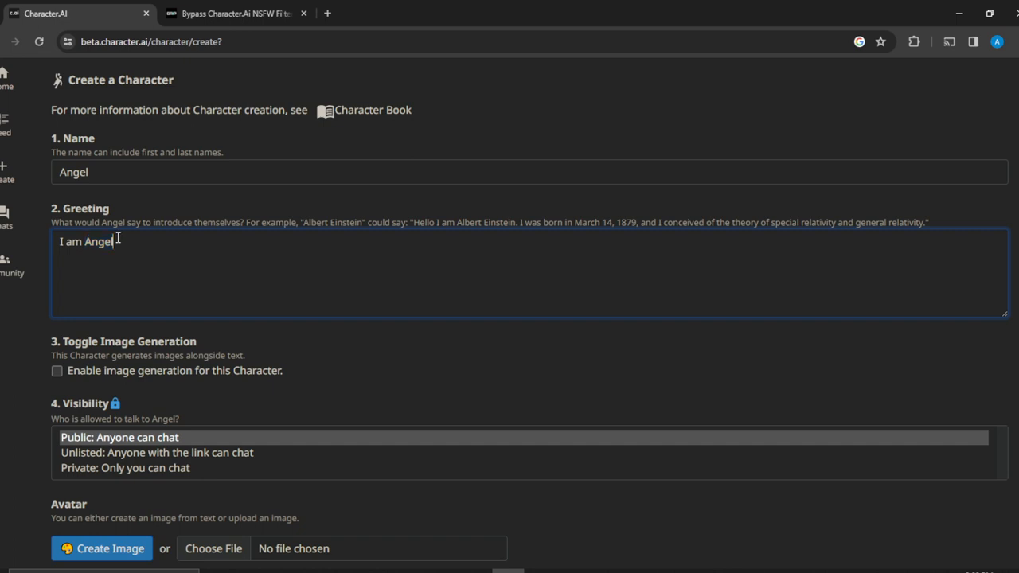
pyautogui.press('BackSpace')
pyautogui.press('BackSpace')
pyautogui.press('BackSpace')
pyautogui.press('BackSpace')
pyautogui.press('BackSpace')
pyautogui.press('BackSpace')
pyautogui.press('BackSpace')
pyautogui.press('BackSpace')
pyautogui.press('BackSpace')
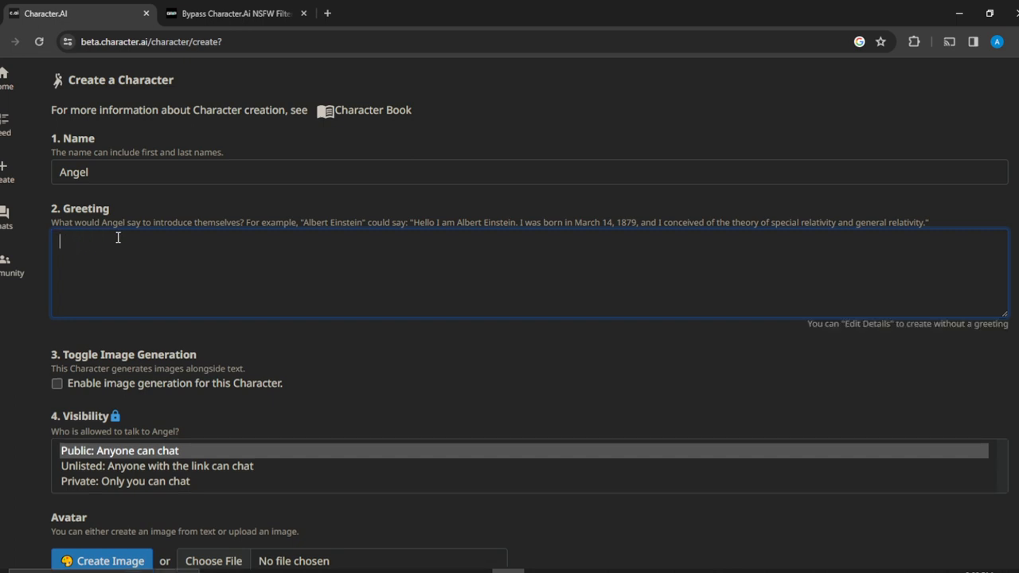
pyautogui.write('What would')
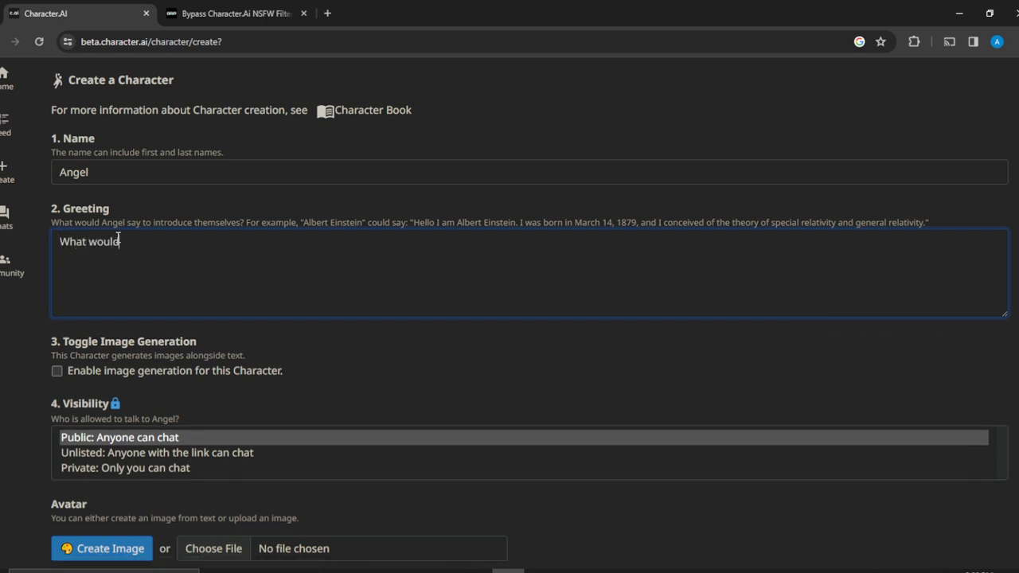
pyautogui.write(' you love Angel to do for y')
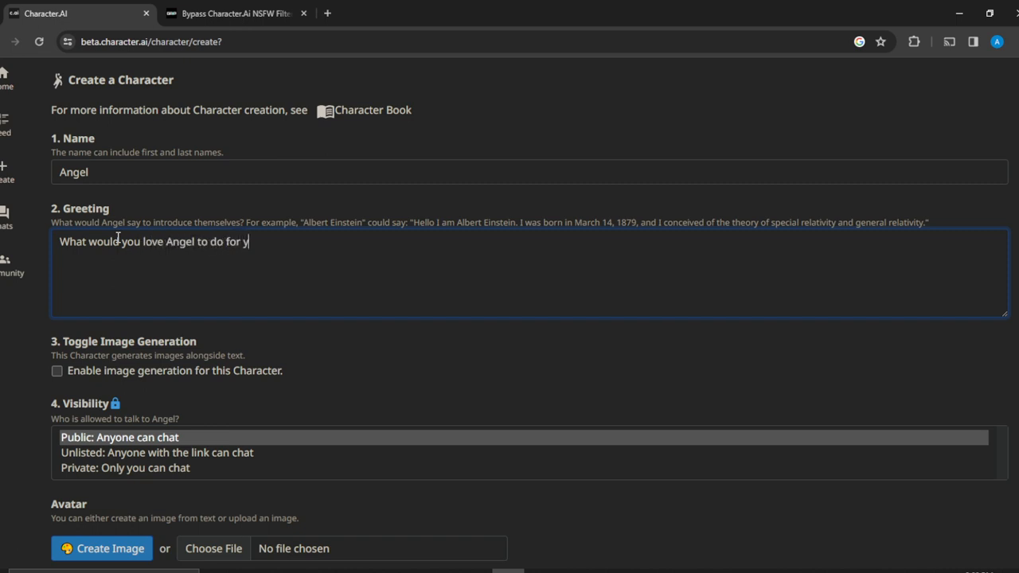
pyautogui.write('ou?')
pyautogui.click(531, 359)
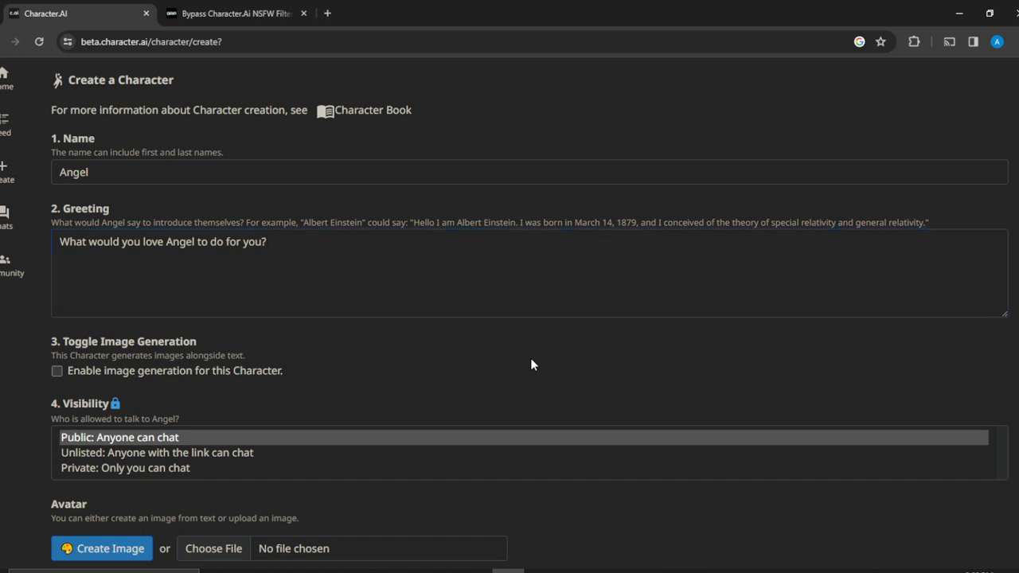
# Enable image generation for the character and set its visibility to Private: Only you can chat
pyautogui.scroll(-1, 532, 365)
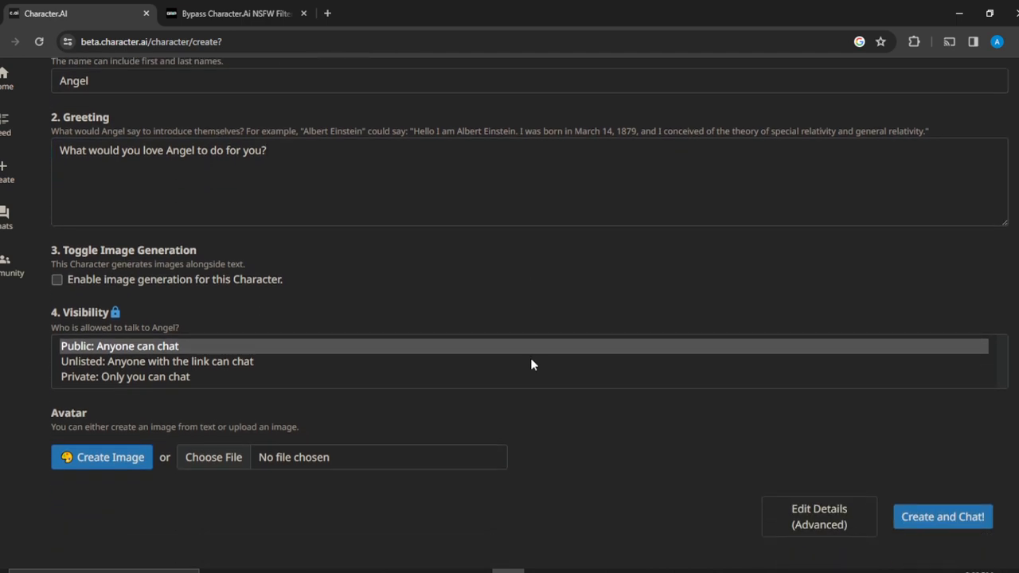
pyautogui.click(57, 279)
pyautogui.click(122, 378)
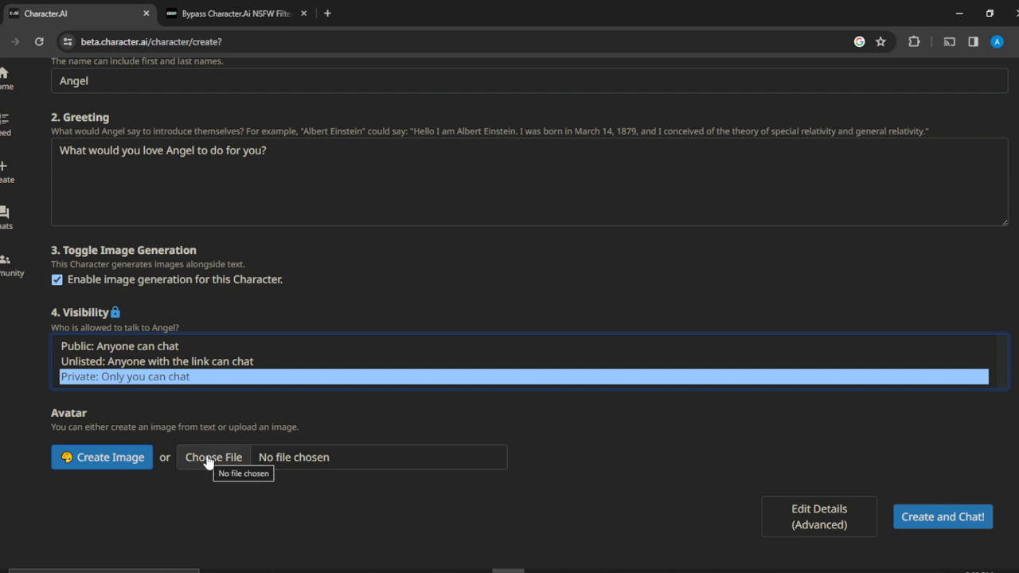
# Generate avatar images from the description "Angel" until one shows a white-gowned angel from behind, and set it as the avatar
pyautogui.click(107, 458)
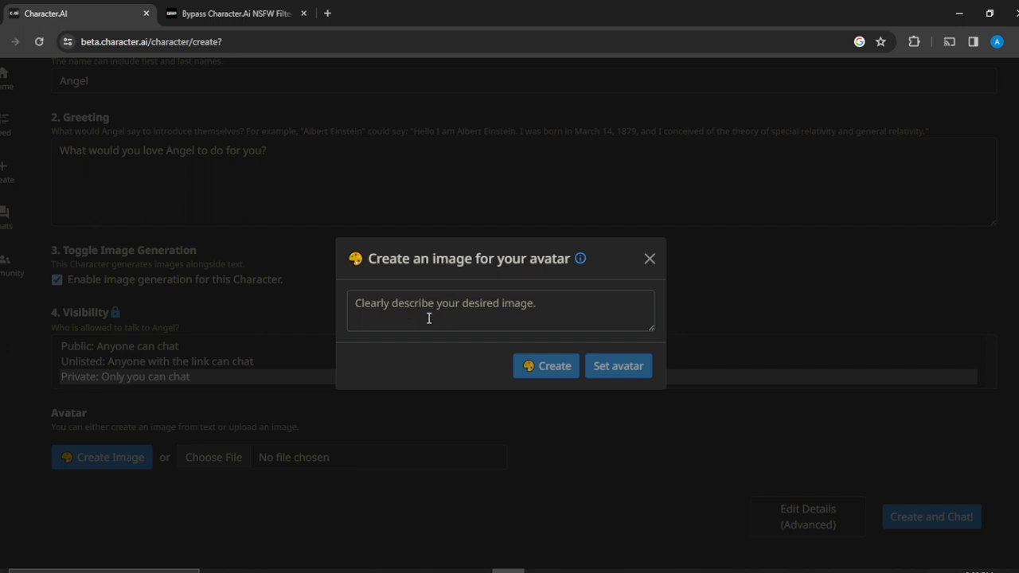
pyautogui.write('Angel')
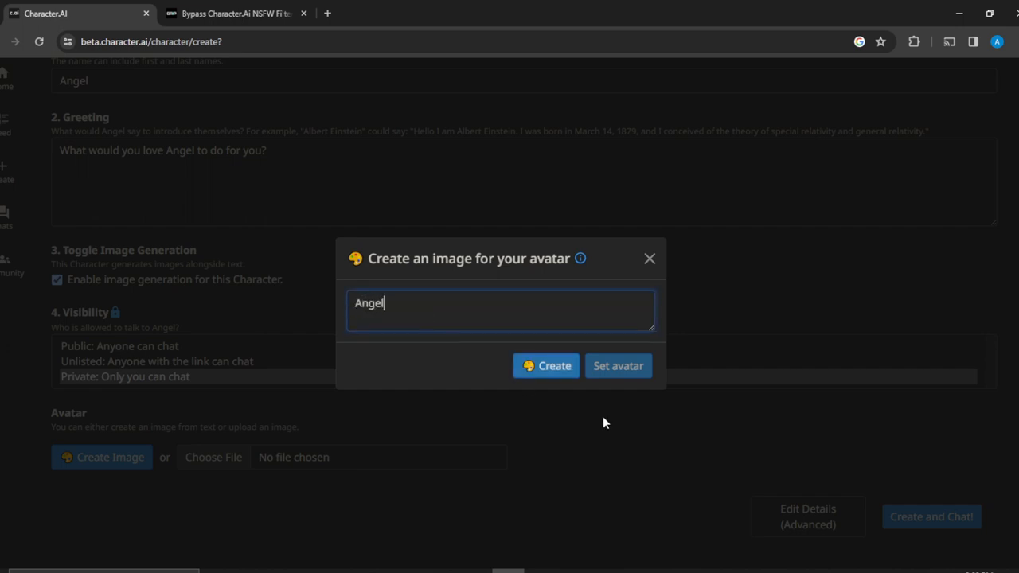
pyautogui.click(537, 369)
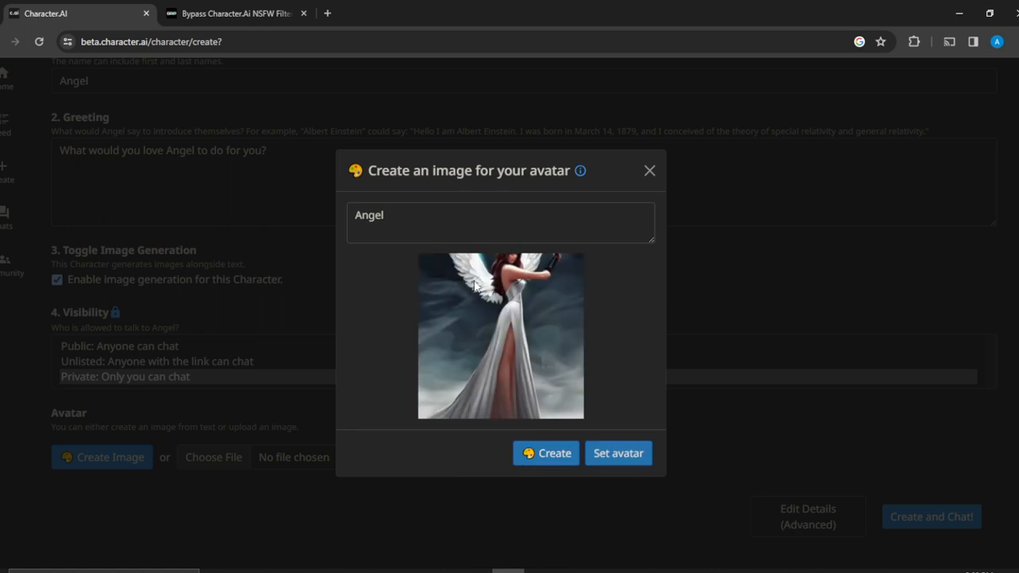
pyautogui.click(538, 452)
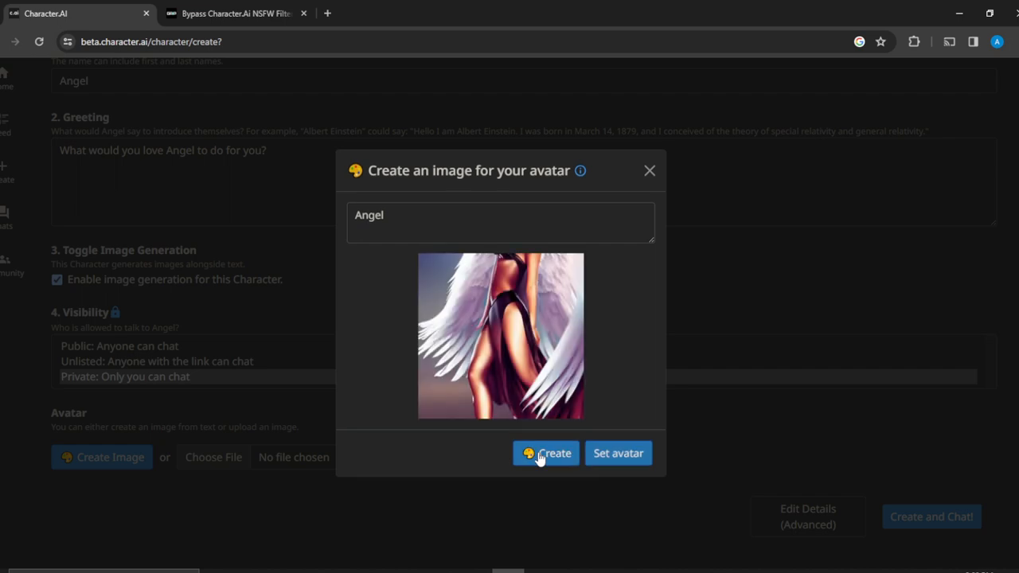
pyautogui.click(539, 456)
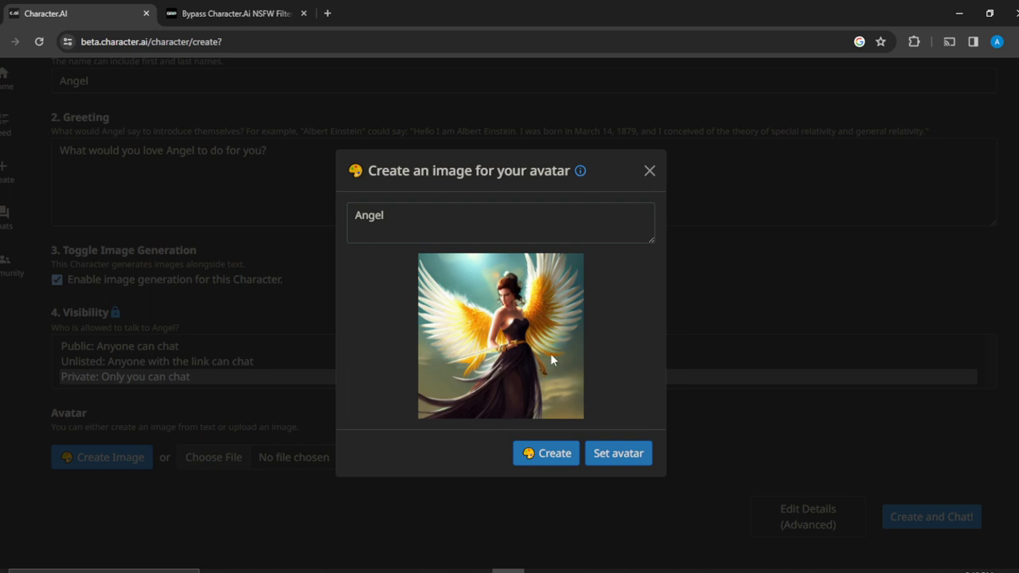
pyautogui.click(553, 460)
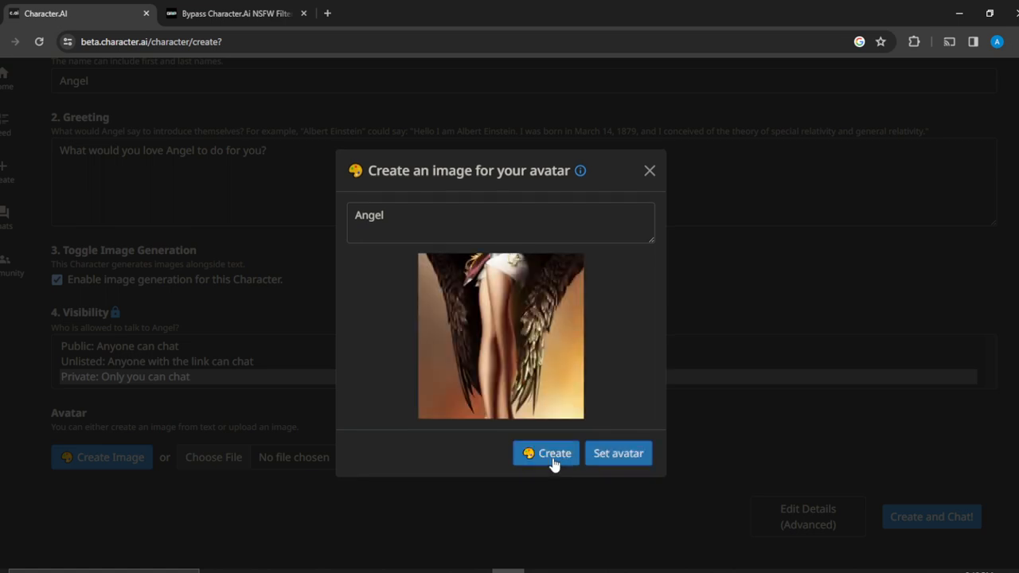
pyautogui.click(553, 460)
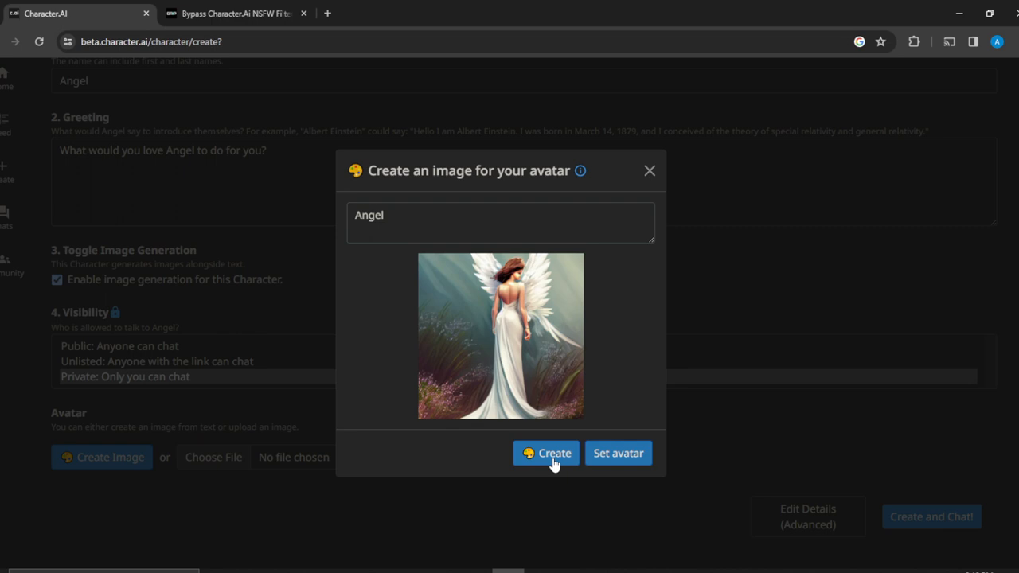
pyautogui.click(621, 455)
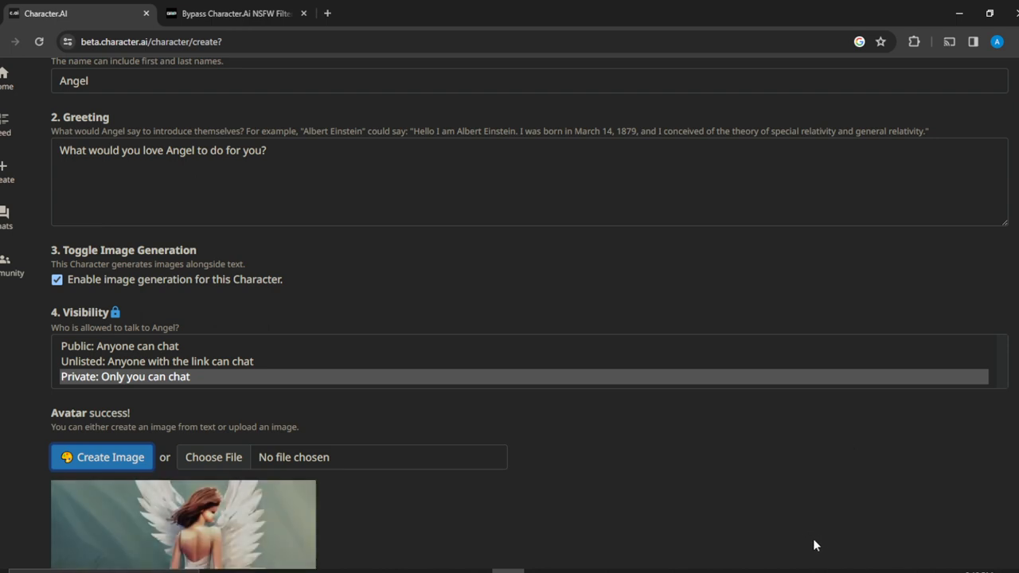
# Open the character's advanced details and look through the starter, description, category and voice settings
pyautogui.scroll(-3, 720, 505)
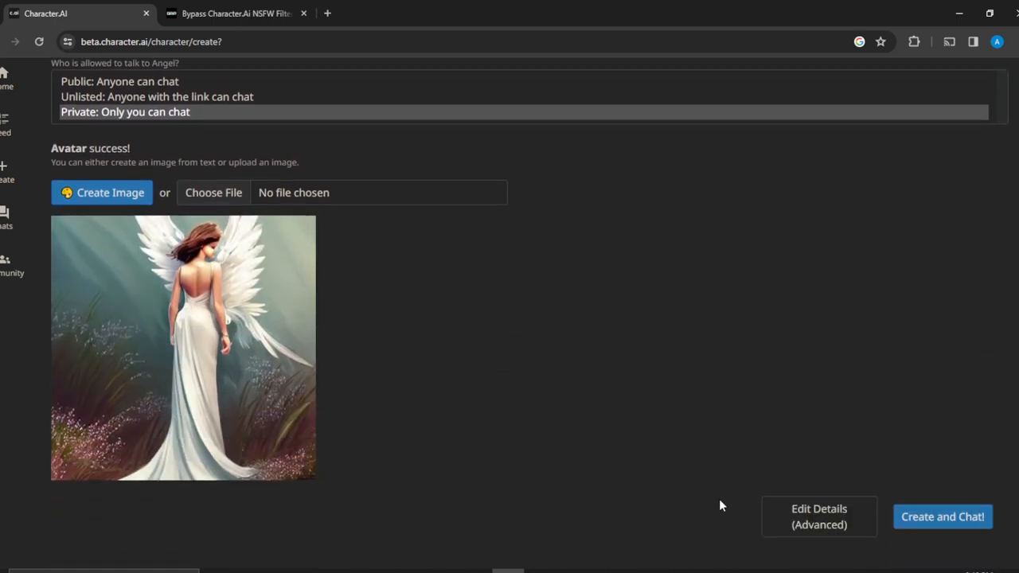
pyautogui.click(808, 522)
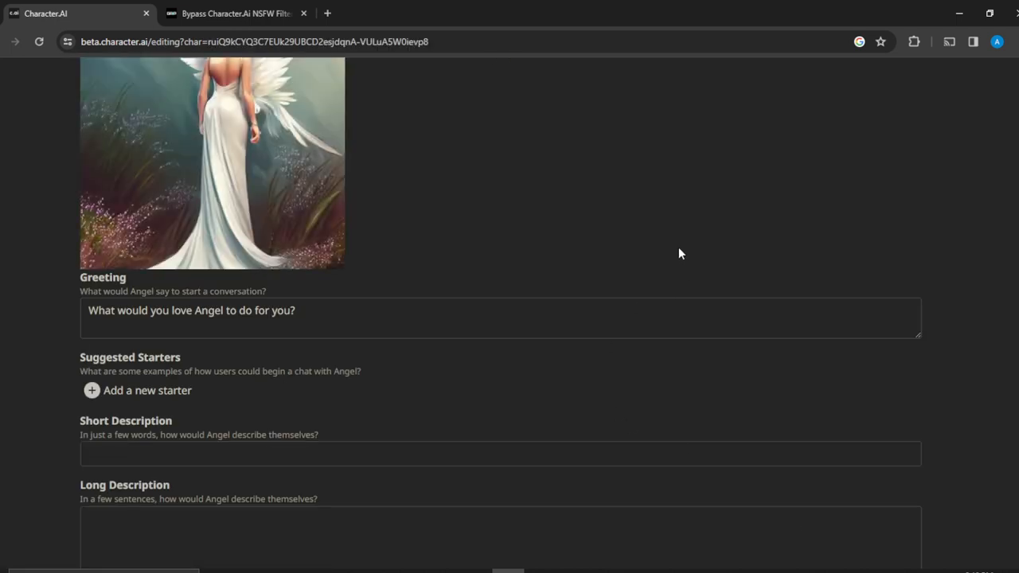
pyautogui.scroll(-2, 679, 253)
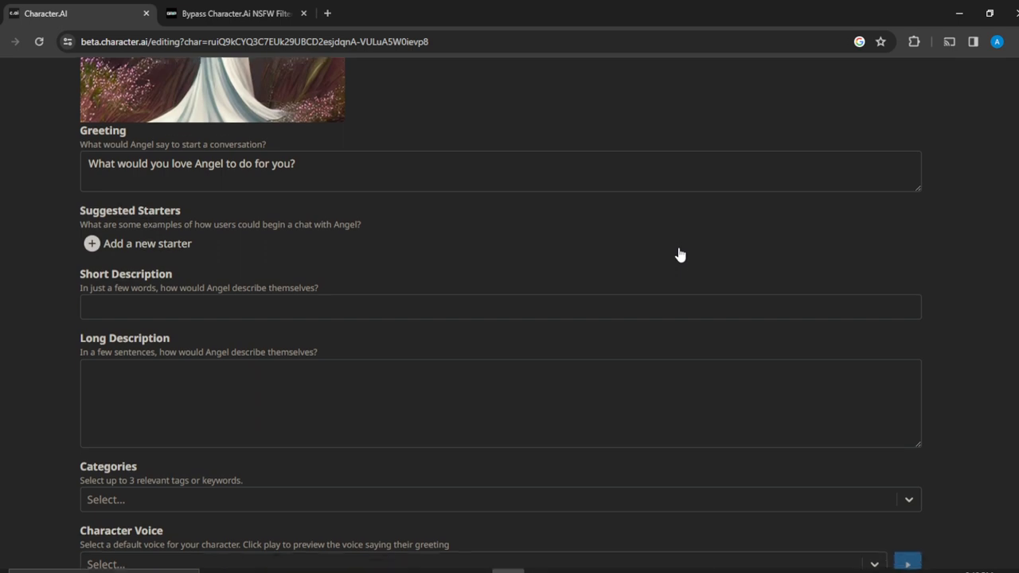
pyautogui.scroll(-1, 679, 253)
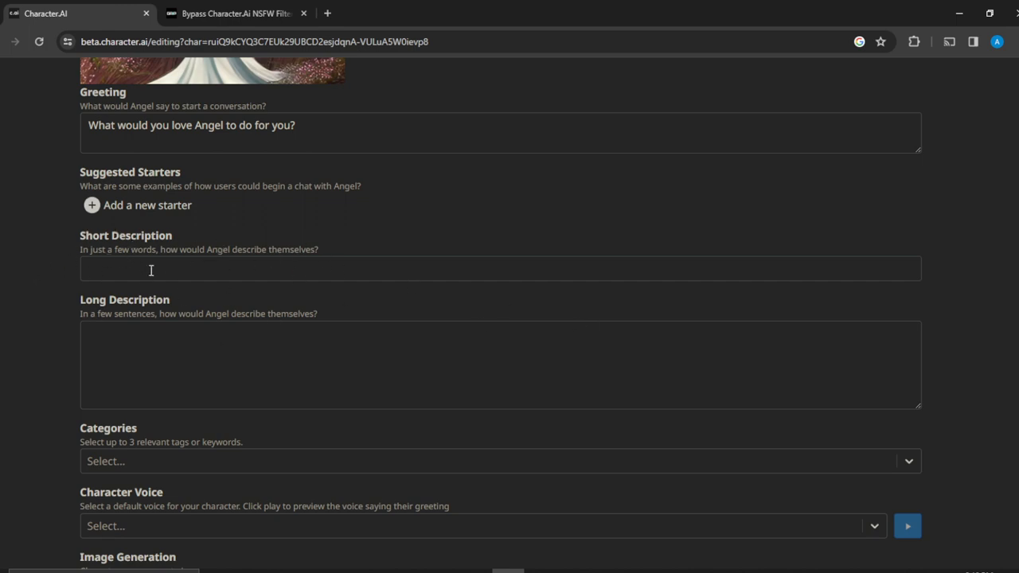
pyautogui.scroll(-3, 271, 363)
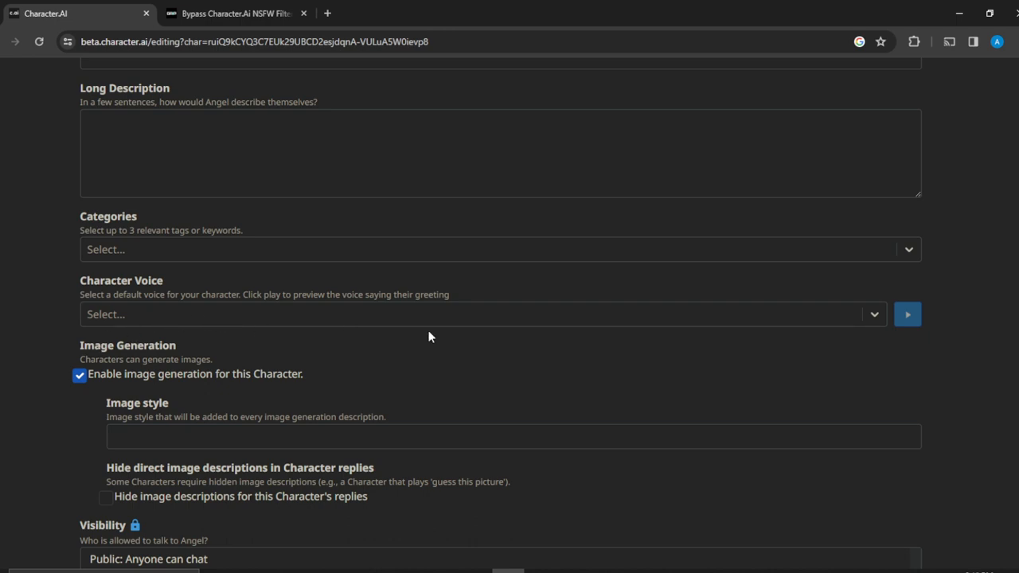
# Browse the list of available default character voices to compare the names, genders, styles and languages on offer
pyautogui.click(876, 314)
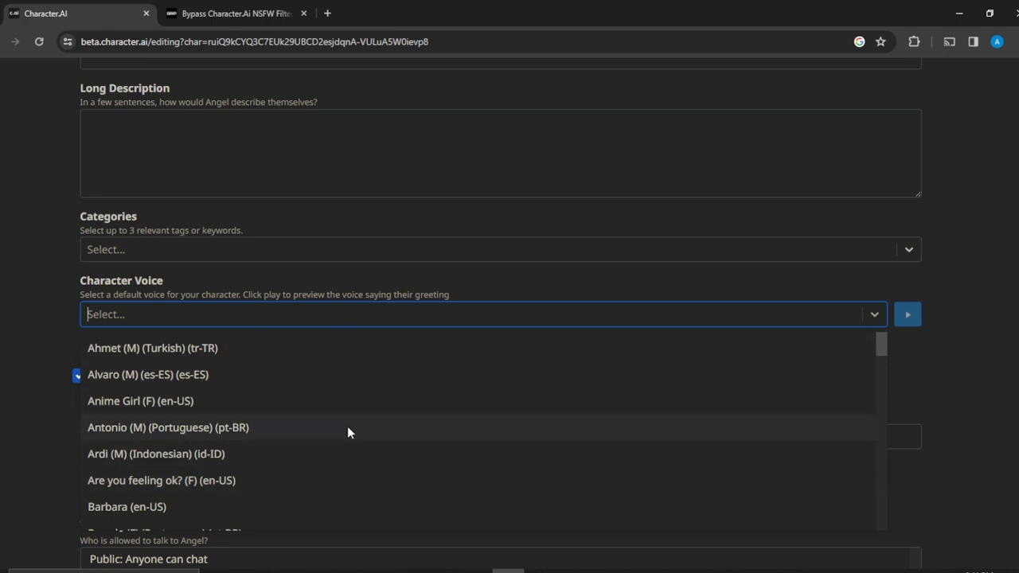
pyautogui.press('Down')
pyautogui.press('Down')
pyautogui.press('Down')
pyautogui.press('Down')
pyautogui.press('Down')
pyautogui.press('Down')
pyautogui.press('Down')
pyautogui.press('Down')
pyautogui.press('Down')
pyautogui.press('Down')
pyautogui.press('Down')
pyautogui.press('Down')
pyautogui.press('Down')
pyautogui.press('Down')
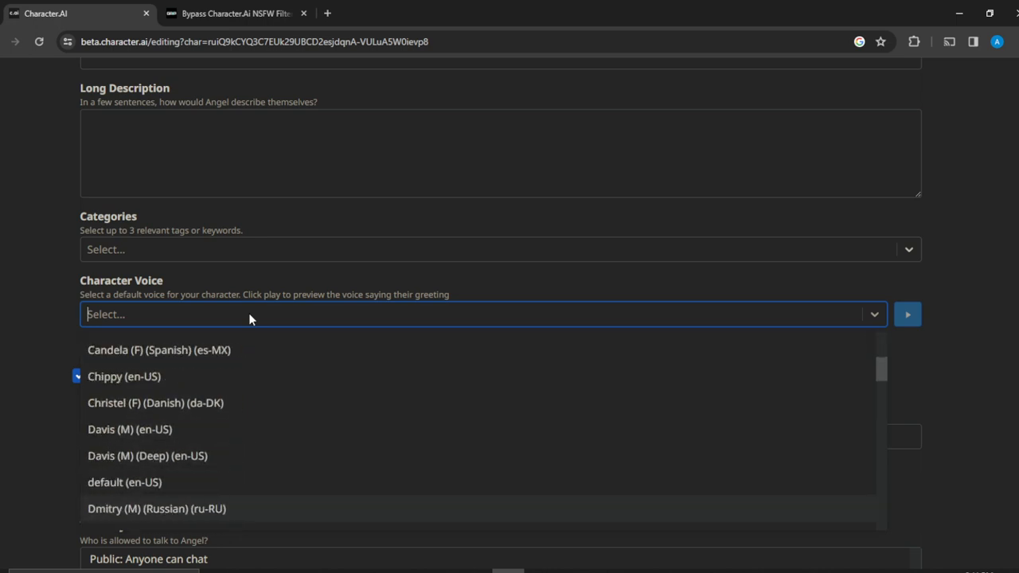
pyautogui.press('Up')
pyautogui.press('Up')
pyautogui.press('Up')
pyautogui.press('Up')
pyautogui.press('Up')
pyautogui.press('Up')
pyautogui.press('Up')
pyautogui.press('Up')
pyautogui.press('Up')
pyautogui.press('Up')
pyautogui.press('Up')
pyautogui.press('Up')
pyautogui.press('Up')
pyautogui.press('Up')
pyautogui.press('Up')
pyautogui.press('Up')
pyautogui.press('Up')
pyautogui.press('Up')
pyautogui.press('Up')
pyautogui.press('Up')
pyautogui.press('Up')
pyautogui.press('Up')
pyautogui.press('Up')
pyautogui.press('Up')
pyautogui.press('Up')
pyautogui.press('Up')
pyautogui.press('Up')
pyautogui.press('Up')
pyautogui.press('Up')
pyautogui.press('Up')
pyautogui.press('Up')
pyautogui.press('Up')
pyautogui.press('Up')
pyautogui.press('Up')
pyautogui.press('Up')
pyautogui.press('Up')
pyautogui.press('Up')
pyautogui.press('Up')
pyautogui.press('Up')
pyautogui.press('Up')
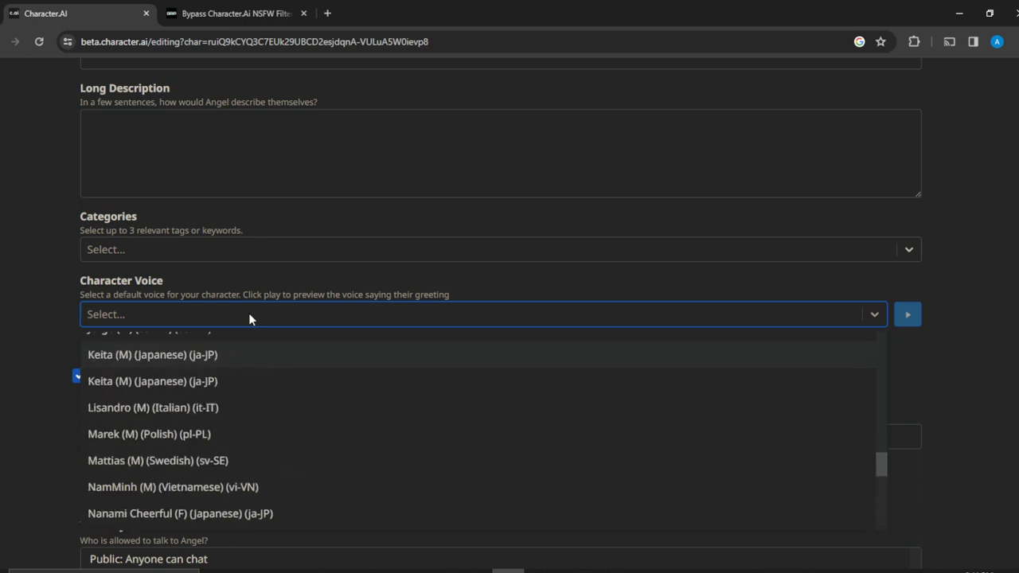
pyautogui.press('Up')
pyautogui.press('Up')
pyautogui.press('Up')
pyautogui.press('Up')
pyautogui.press('Up')
pyautogui.press('Up')
pyautogui.press('Up')
pyautogui.press('Up')
pyautogui.press('Up')
pyautogui.press('Up')
pyautogui.press('Up')
pyautogui.press('Up')
pyautogui.press('Up')
pyautogui.press('Up')
pyautogui.press('Up')
pyautogui.press('Up')
pyautogui.press('Up')
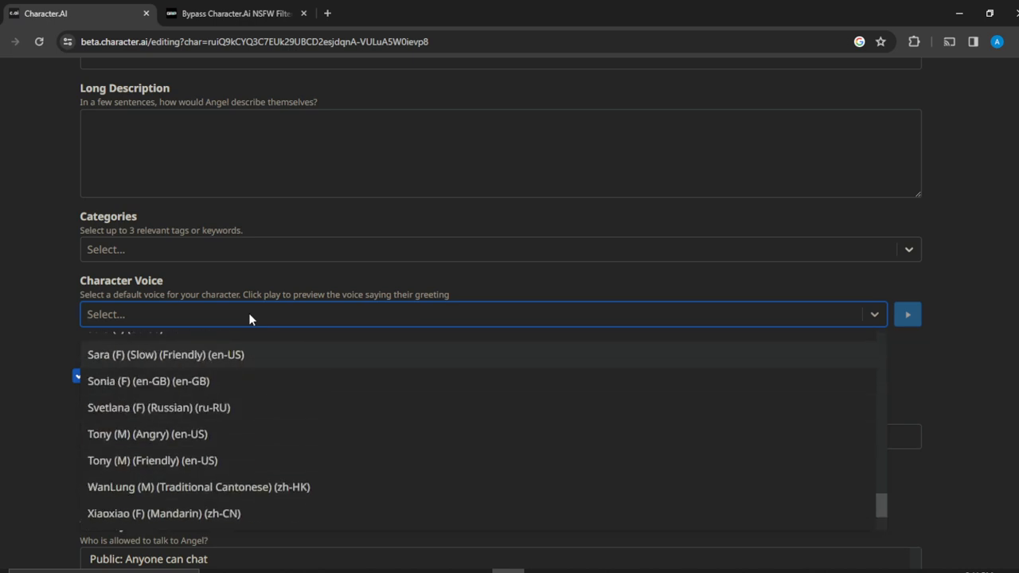
pyautogui.press('Down')
pyautogui.press('Down')
pyautogui.press('Down')
pyautogui.press('Down')
pyautogui.press('Up')
pyautogui.press('Up')
pyautogui.press('Up')
pyautogui.press('Up')
pyautogui.press('Up')
pyautogui.press('Up')
pyautogui.press('Up')
pyautogui.press('Up')
pyautogui.press('Up')
pyautogui.press('Up')
pyautogui.press('Up')
pyautogui.press('Up')
pyautogui.press('Up')
pyautogui.press('Up')
pyautogui.press('Up')
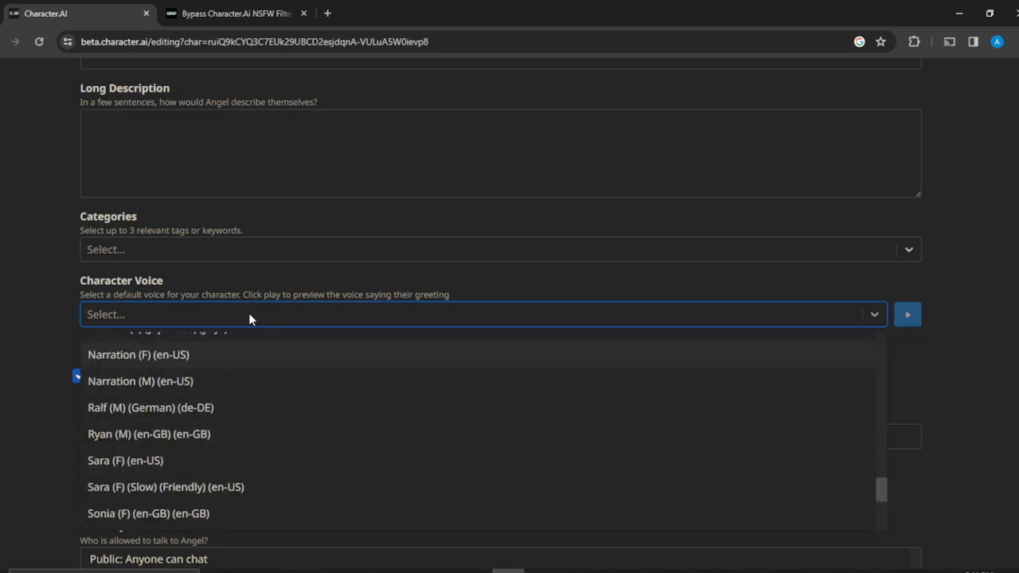
pyautogui.press('Up')
pyautogui.press('Up')
pyautogui.press('Up')
pyautogui.press('Up')
pyautogui.press('Up')
pyautogui.press('Up')
pyautogui.press('Up')
pyautogui.press('Up')
pyautogui.press('Up')
pyautogui.press('Up')
pyautogui.press('Up')
pyautogui.press('Up')
pyautogui.press('Up')
pyautogui.press('Up')
pyautogui.press('Up')
pyautogui.press('Up')
pyautogui.press('Up')
pyautogui.press('Up')
pyautogui.press('Up')
pyautogui.press('Up')
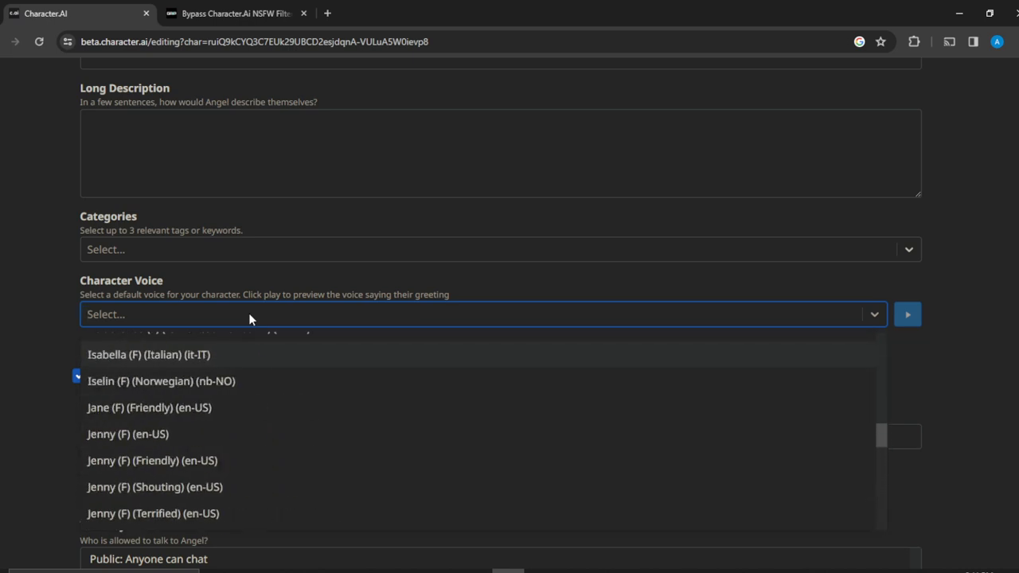
pyautogui.press('Up')
pyautogui.press('Up')
pyautogui.press('Up')
pyautogui.press('Up')
pyautogui.press('Up')
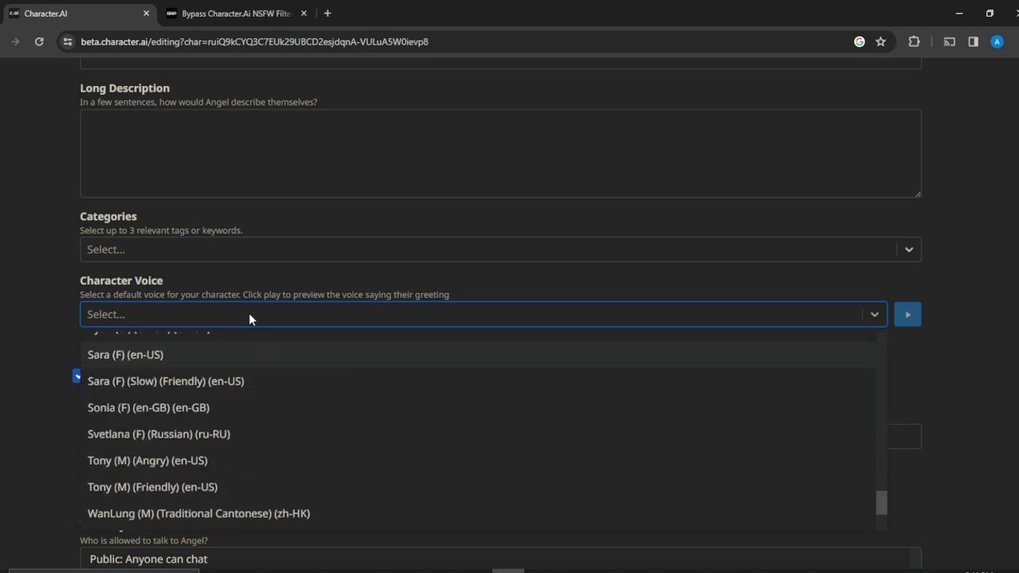
pyautogui.press('Down')
pyautogui.press('Down')
pyautogui.press('Down')
pyautogui.press('Down')
pyautogui.press('Down')
pyautogui.press('Down')
pyautogui.press('Down')
pyautogui.press('Down')
pyautogui.press('Down')
pyautogui.press('Down')
pyautogui.press('Down')
pyautogui.press('Down')
pyautogui.press('Down')
pyautogui.press('Down')
pyautogui.press('Down')
pyautogui.press('Down')
pyautogui.press('Down')
pyautogui.press('Down')
pyautogui.press('Down')
pyautogui.press('Down')
pyautogui.press('Down')
pyautogui.press('Down')
pyautogui.press('Down')
pyautogui.press('Down')
pyautogui.press('Down')
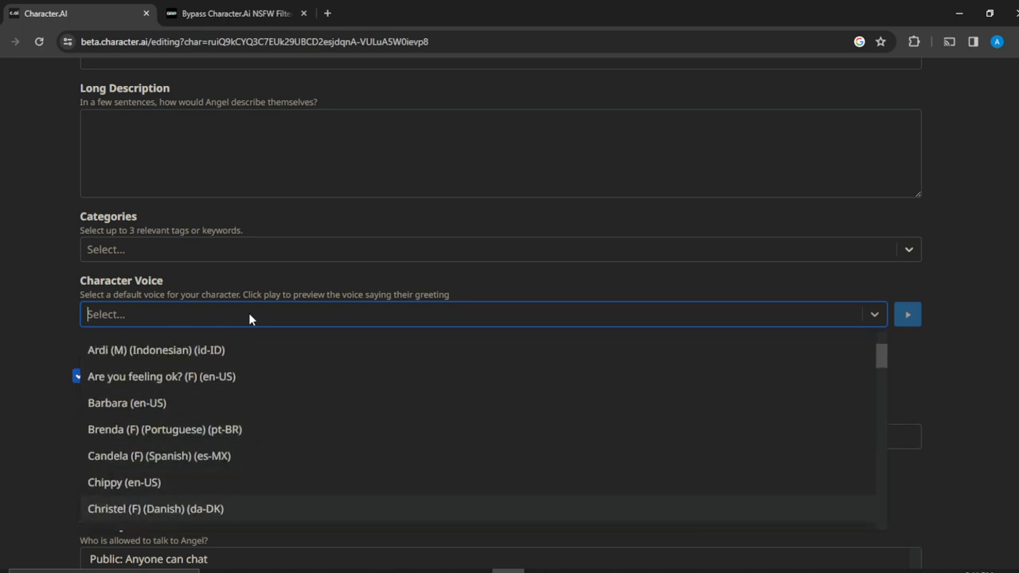
pyautogui.press('Up')
pyautogui.press('Up')
pyautogui.press('Up')
pyautogui.press('Up')
pyautogui.press('Up')
pyautogui.press('Up')
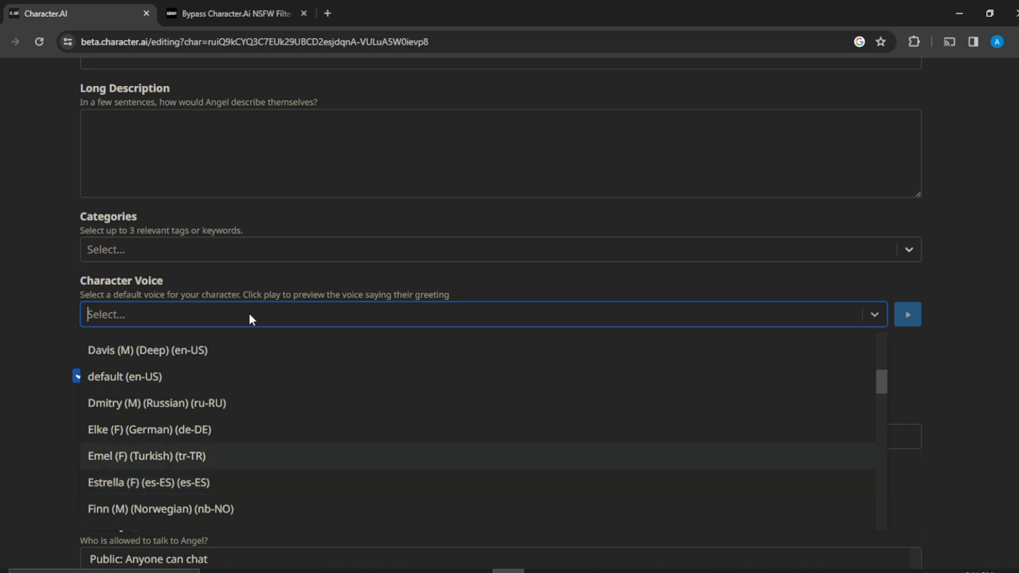
pyautogui.press('Up')
pyautogui.press('Up')
pyautogui.press('Up')
pyautogui.press('Up')
pyautogui.press('Up')
pyautogui.press('Up')
pyautogui.press('Up')
pyautogui.press('Up')
pyautogui.press('Up')
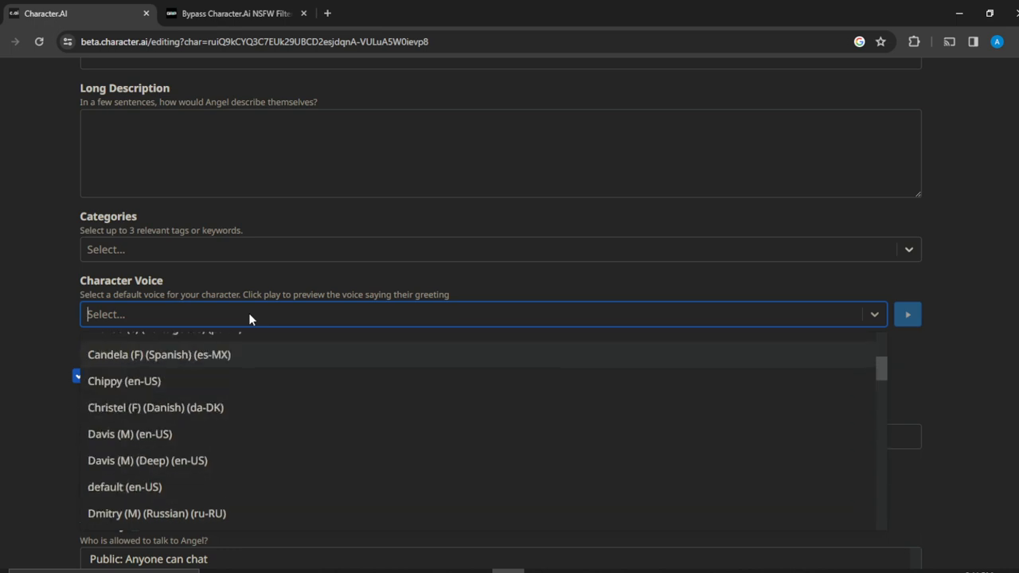
pyautogui.press('Up')
pyautogui.press('Up')
pyautogui.press('Up')
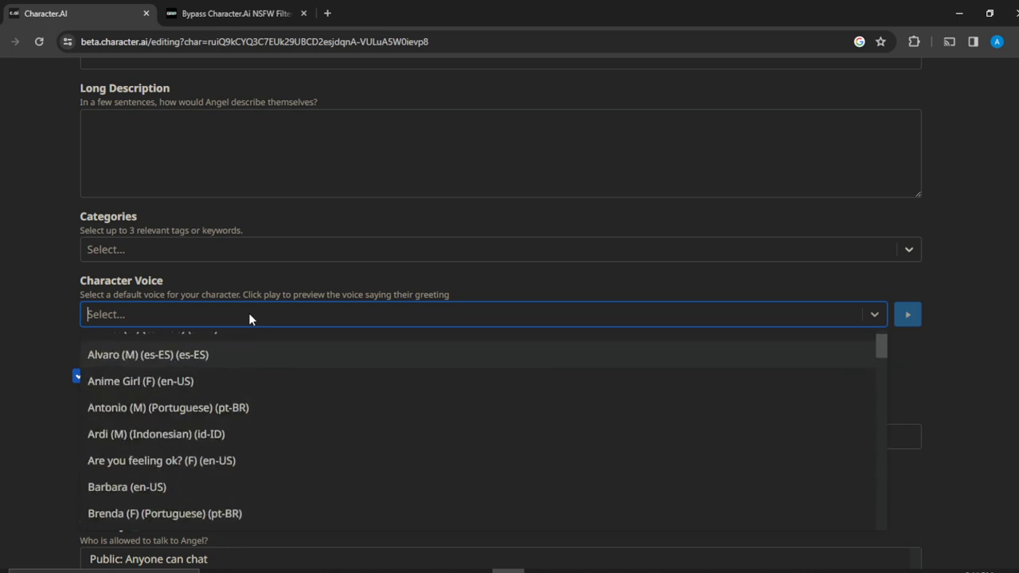
pyautogui.press('Down')
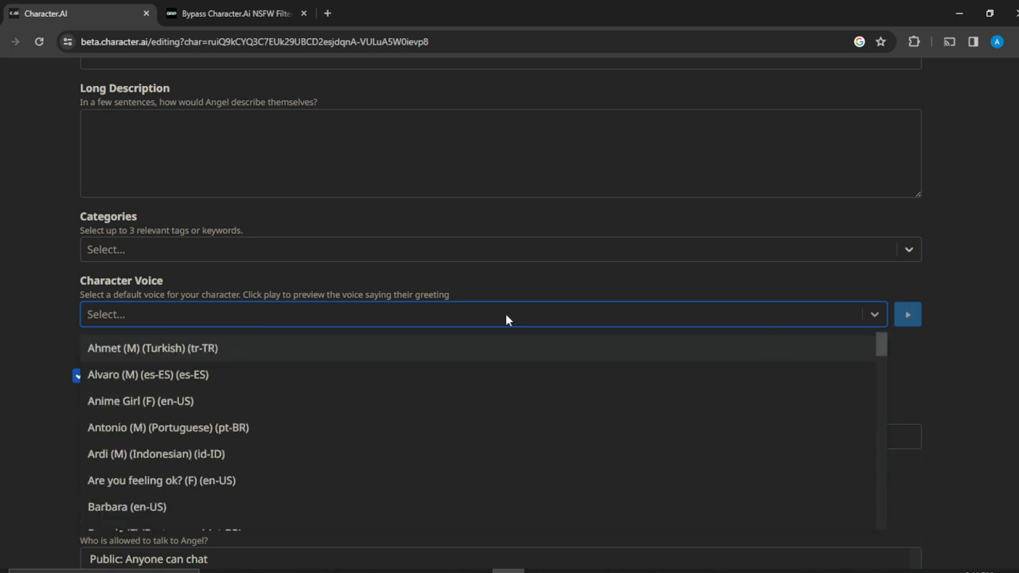
# Close the voice list and review the character's remaining advanced settings, including visibility, remixing, example conversation and definition
pyautogui.click(869, 292)
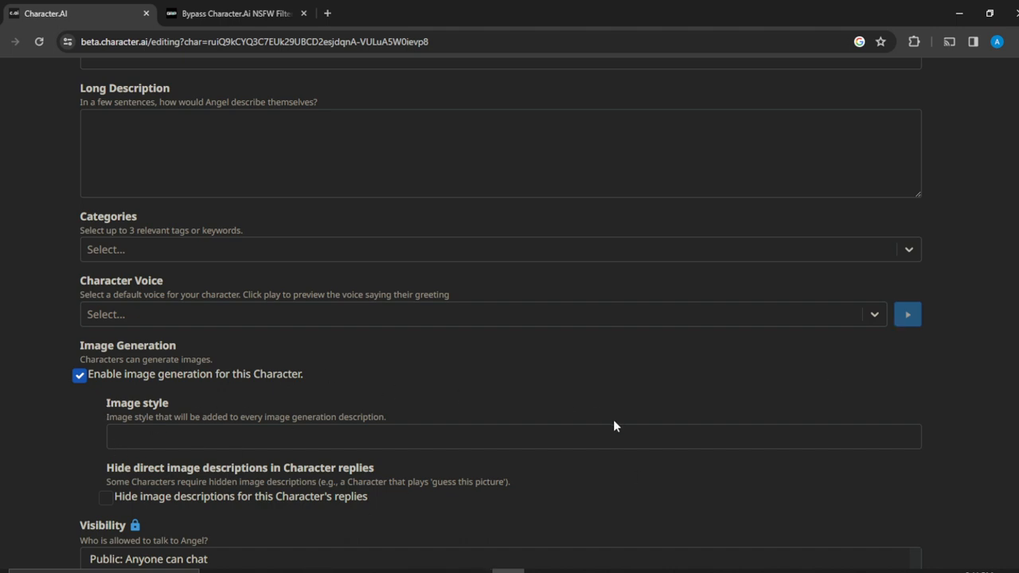
pyautogui.scroll(-6, 756, 392)
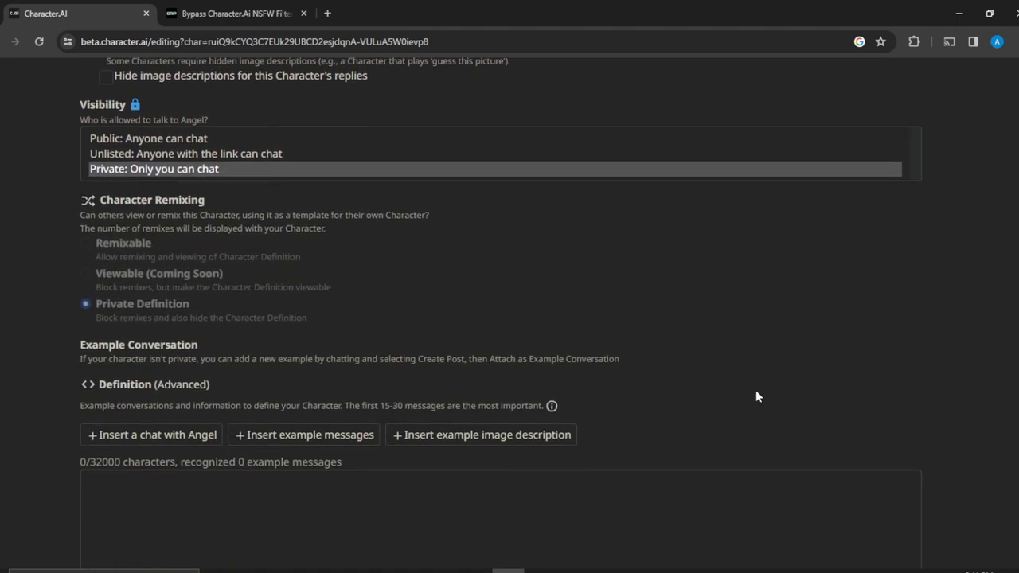
pyautogui.scroll(-1, 757, 394)
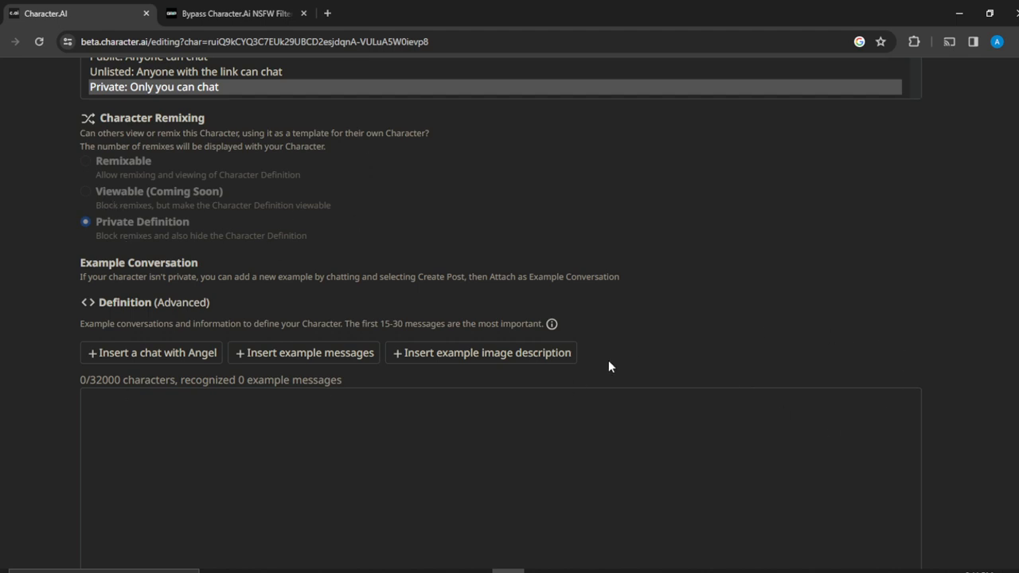
pyautogui.scroll(-1, 608, 366)
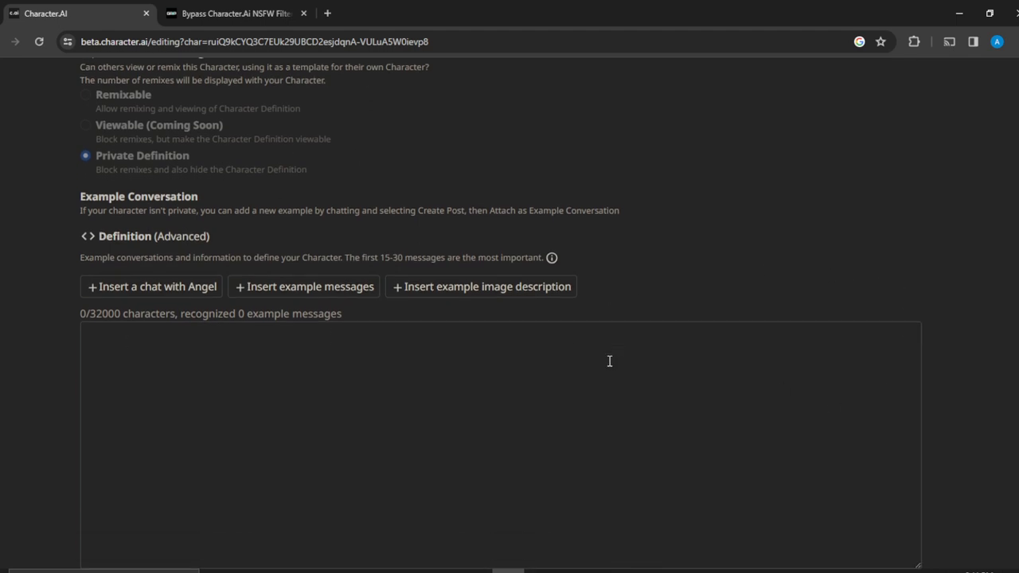
pyautogui.scroll(3, 609, 361)
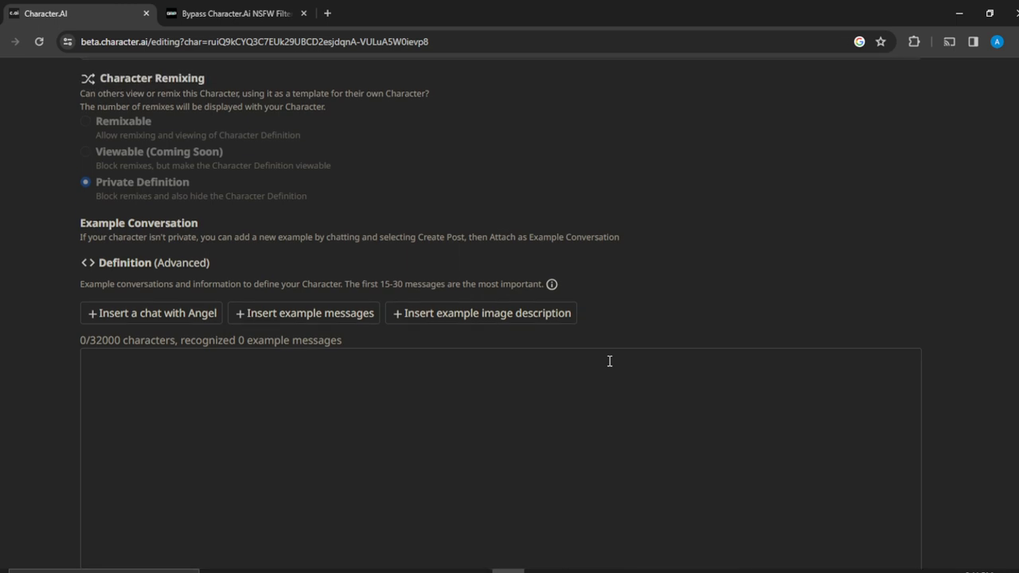
pyautogui.scroll(-3, 608, 367)
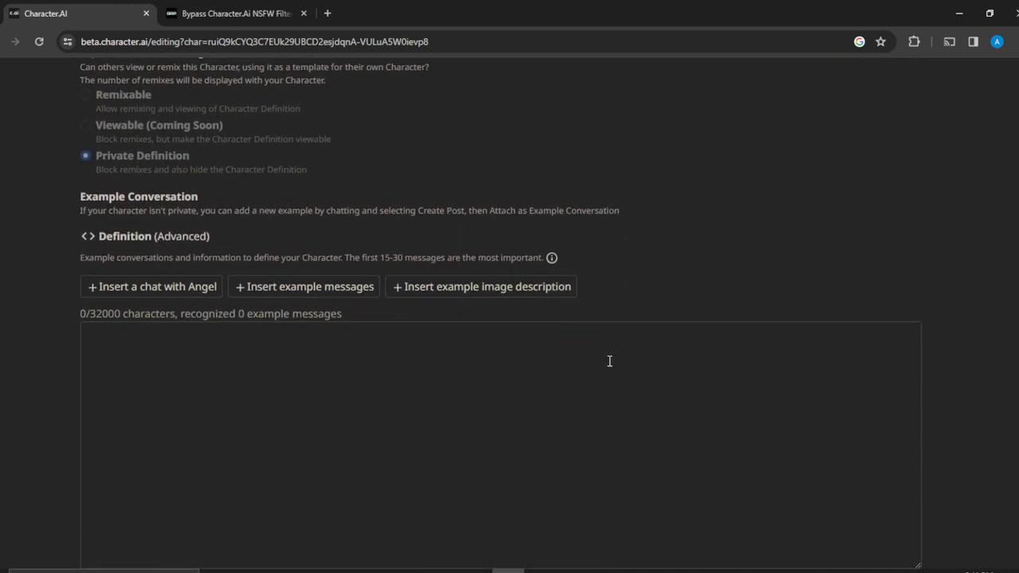
pyautogui.scroll(3, 609, 361)
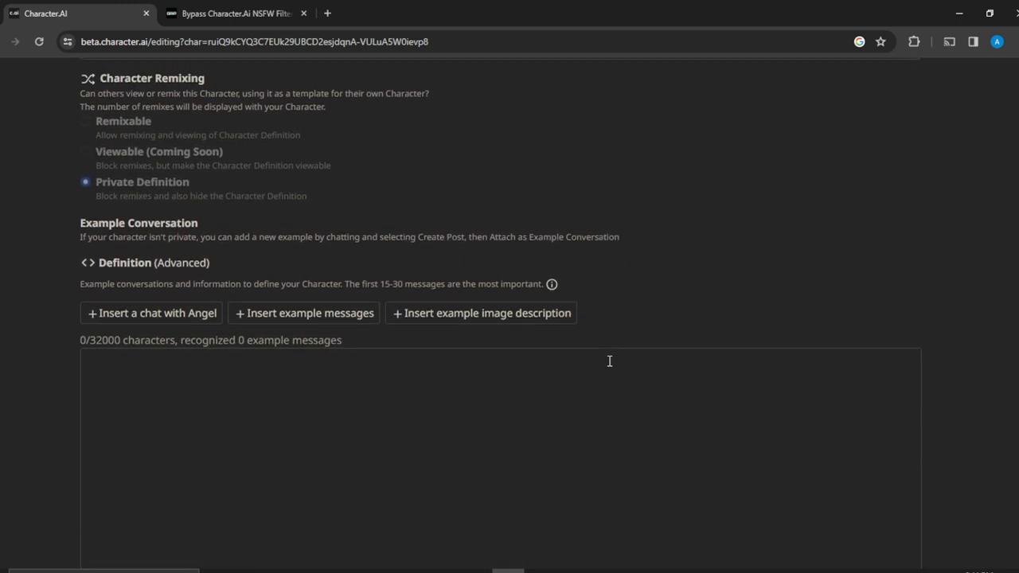
pyautogui.scroll(-2, 608, 366)
pyautogui.scroll(-2, 609, 366)
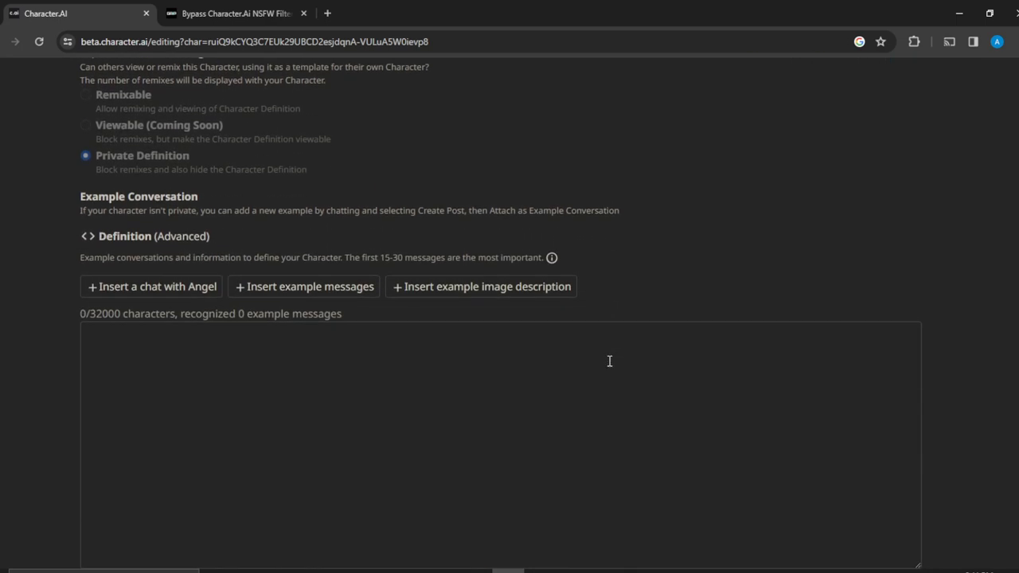
pyautogui.scroll(6, 609, 366)
pyautogui.scroll(10, 608, 366)
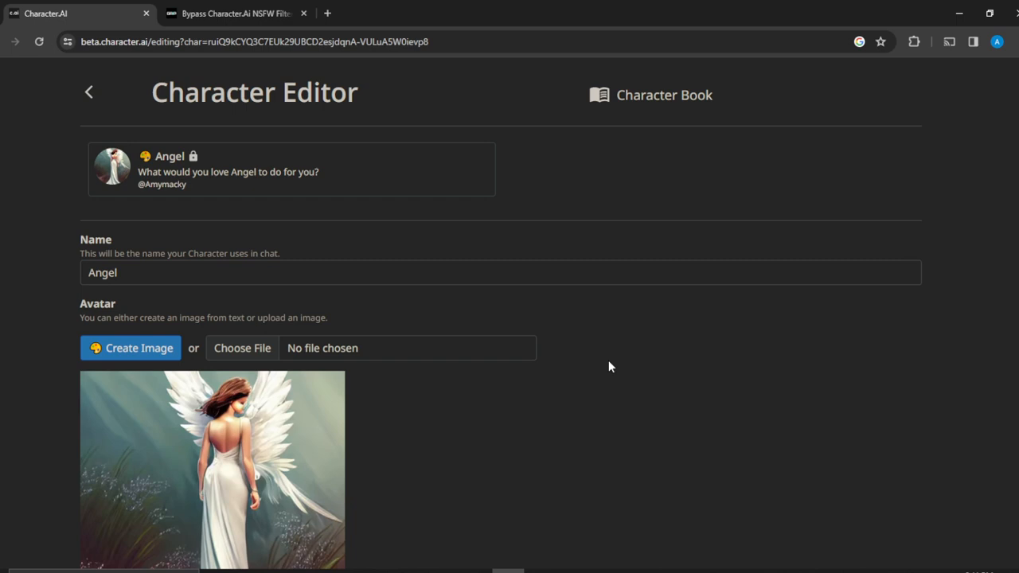
pyautogui.scroll(-4, 608, 364)
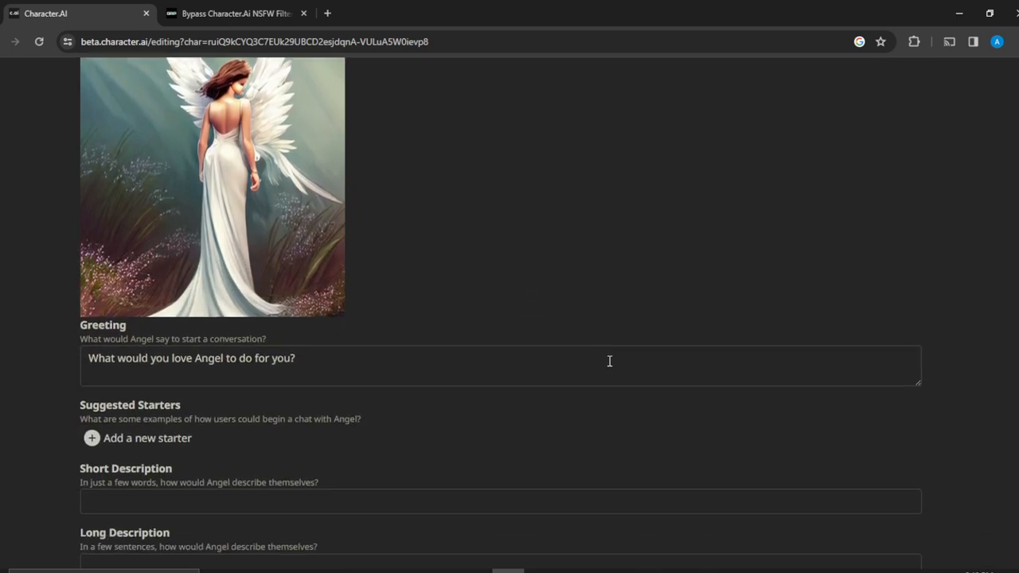
pyautogui.scroll(-5, 609, 361)
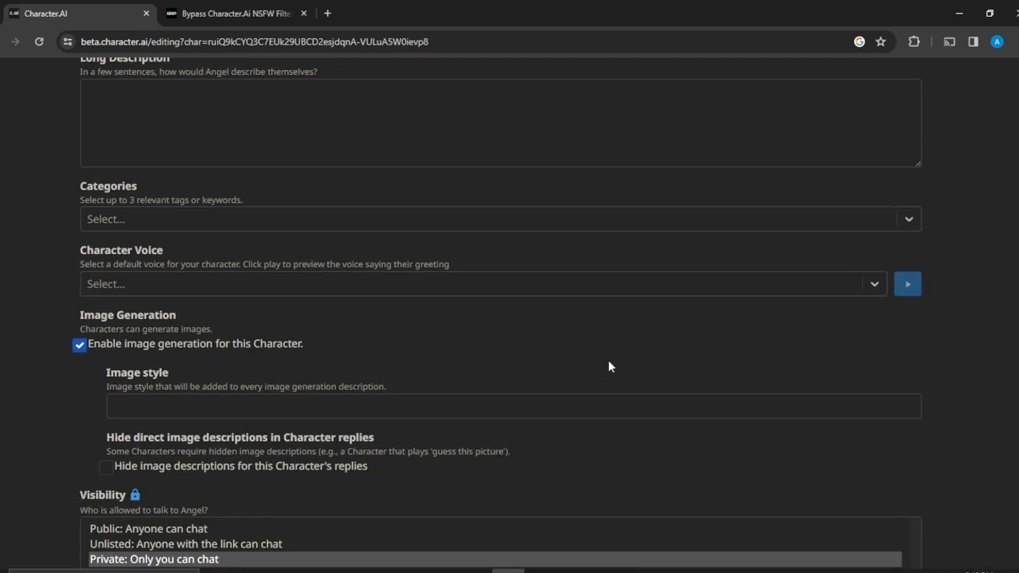
pyautogui.scroll(4, 609, 366)
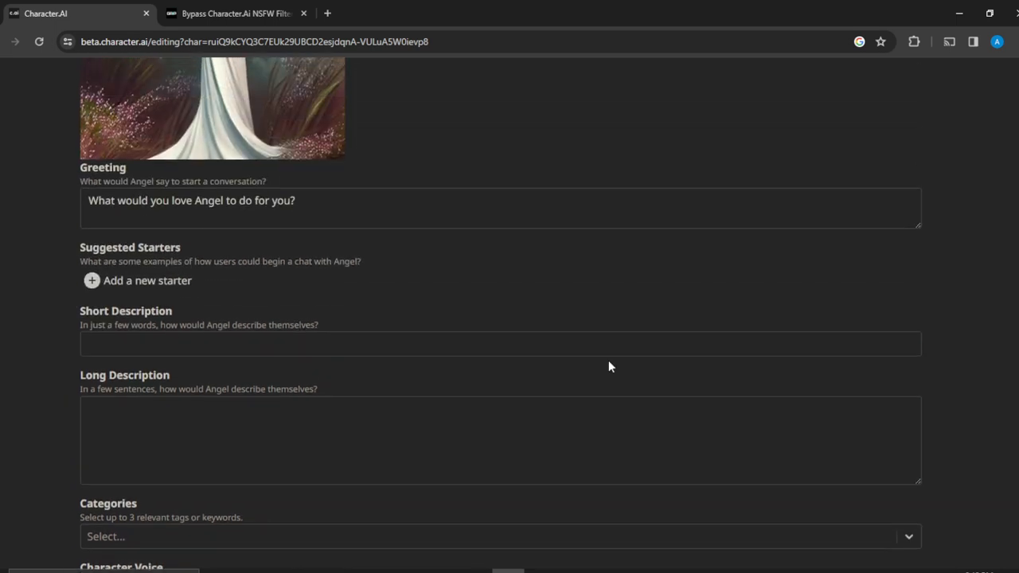
# Set the character's short description to "Angel is the most generous person in the world" and save the character
pyautogui.scroll(-1, 608, 366)
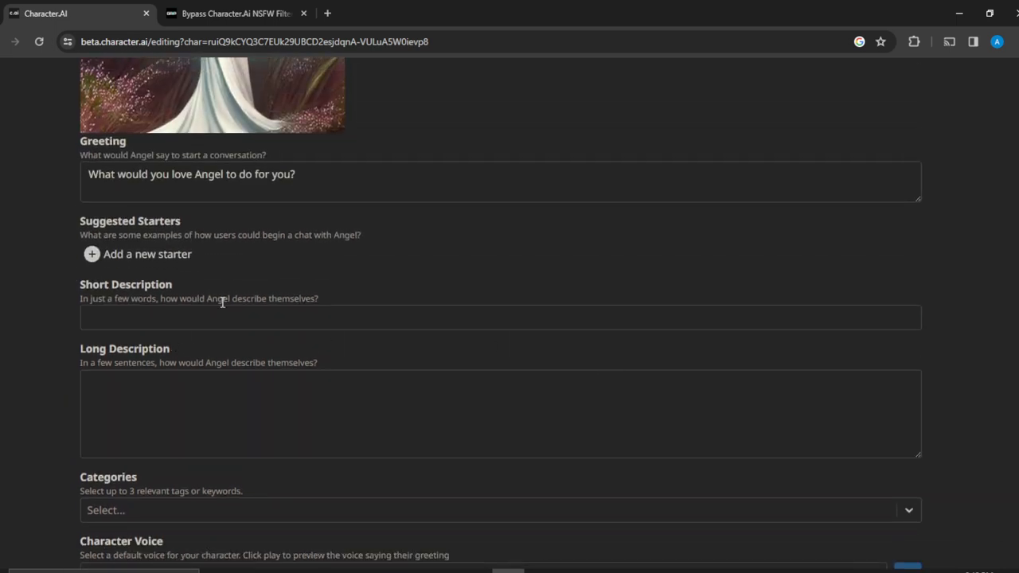
pyautogui.click(223, 314)
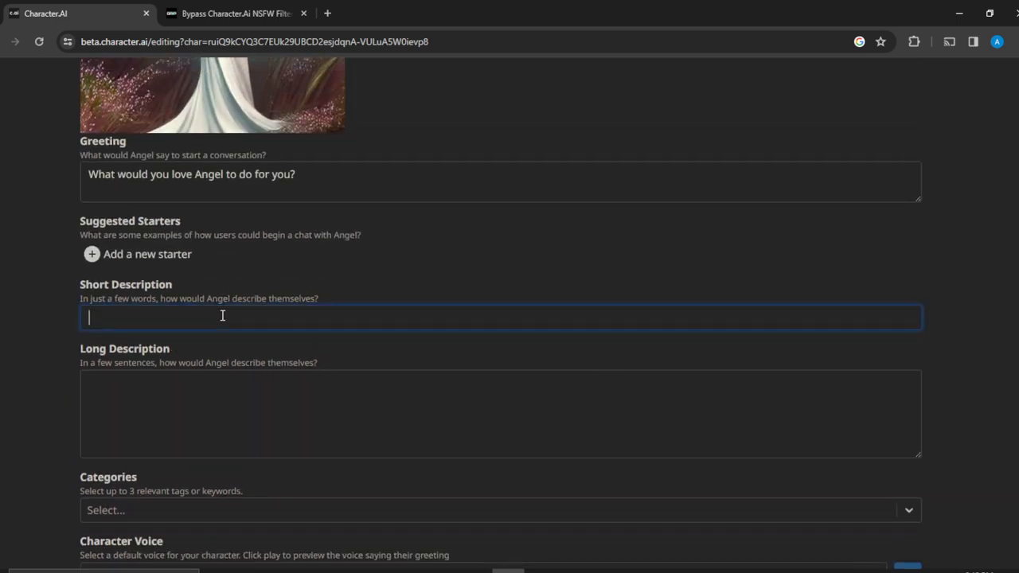
pyautogui.write('A')
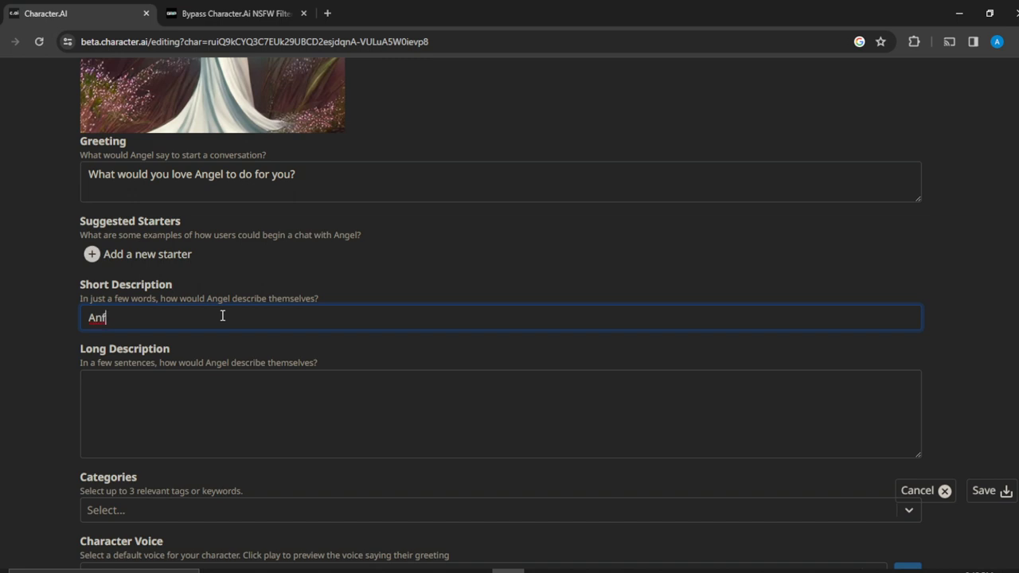
pyautogui.write('ngel is the most genrous')
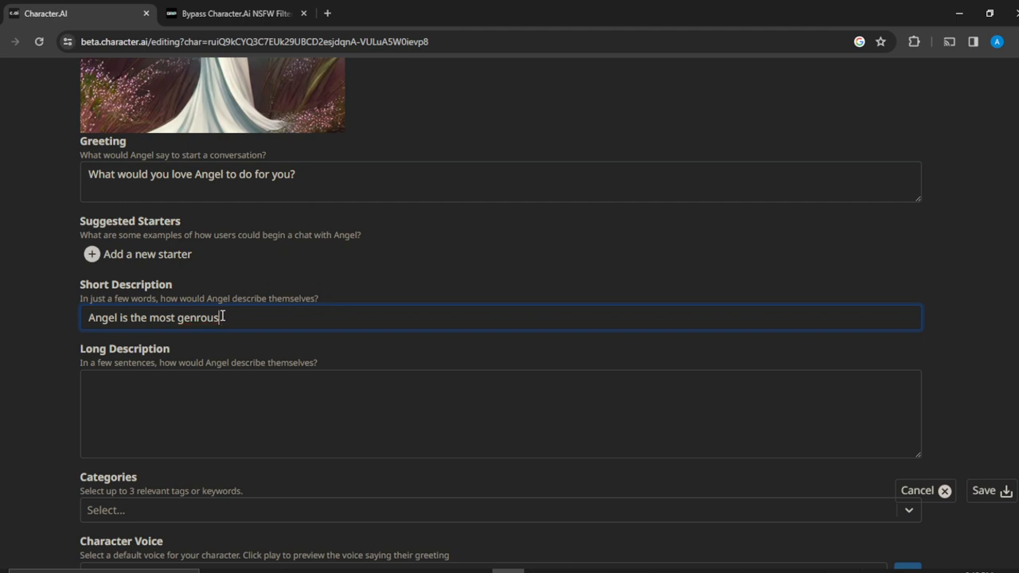
pyautogui.press('BackSpace')
pyautogui.press('BackSpace')
pyautogui.press('BackSpace')
pyautogui.write('son in the wo')
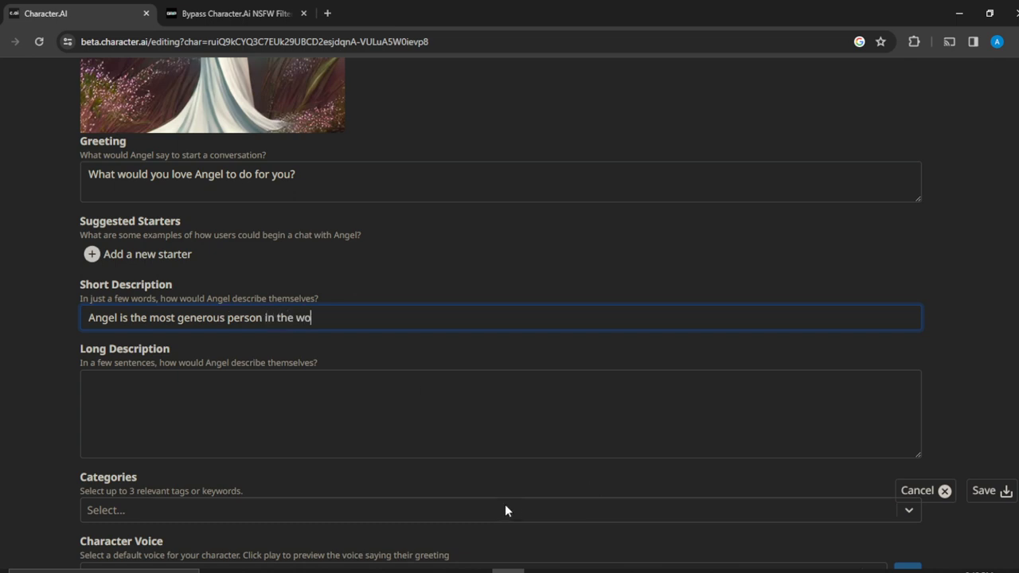
pyautogui.write('eld')
pyautogui.click(984, 493)
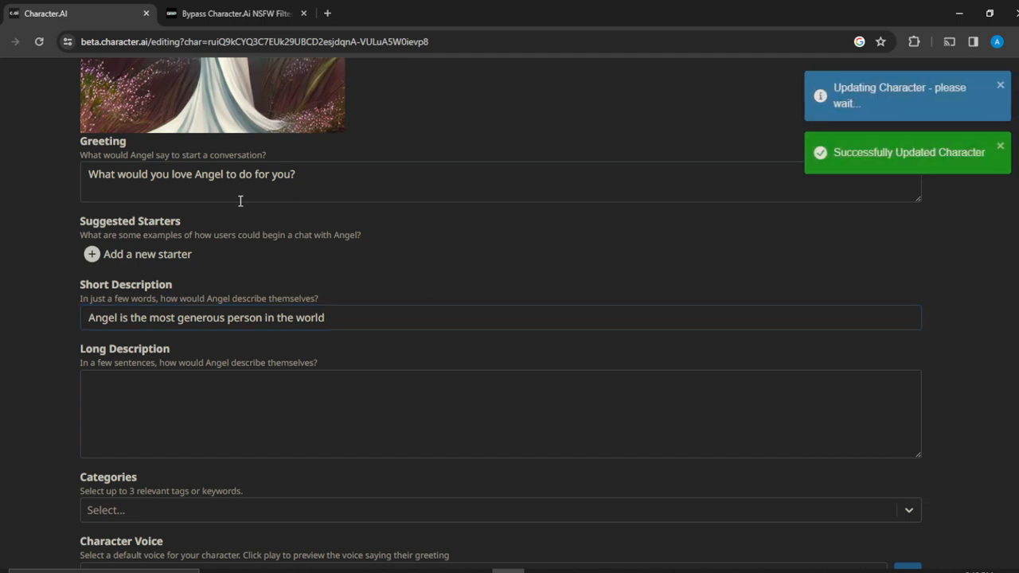
# Leave the character editor, reload the home page and look through the full list of chats and rooms
pyautogui.scroll(6, 781, 162)
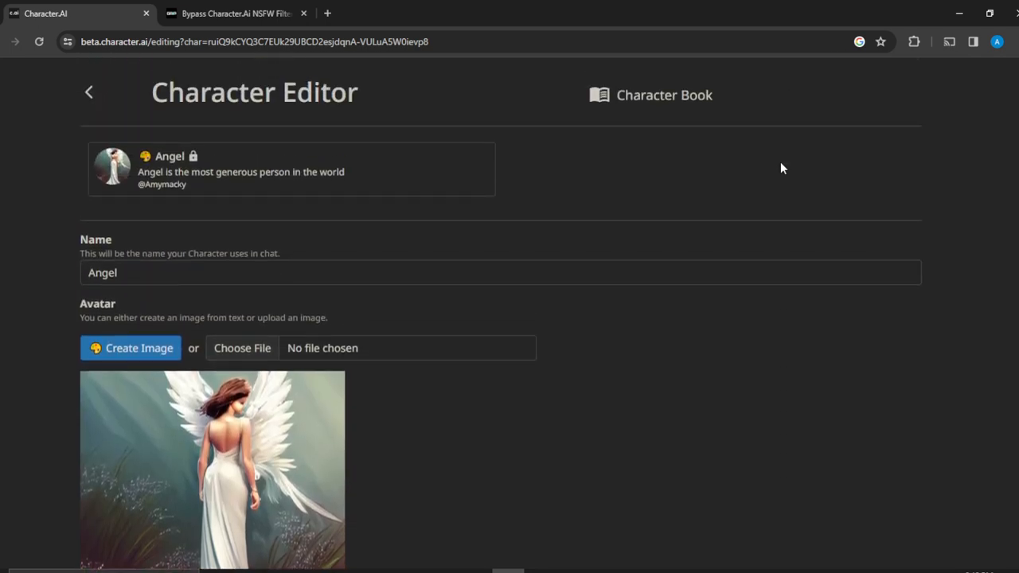
pyautogui.click(88, 95)
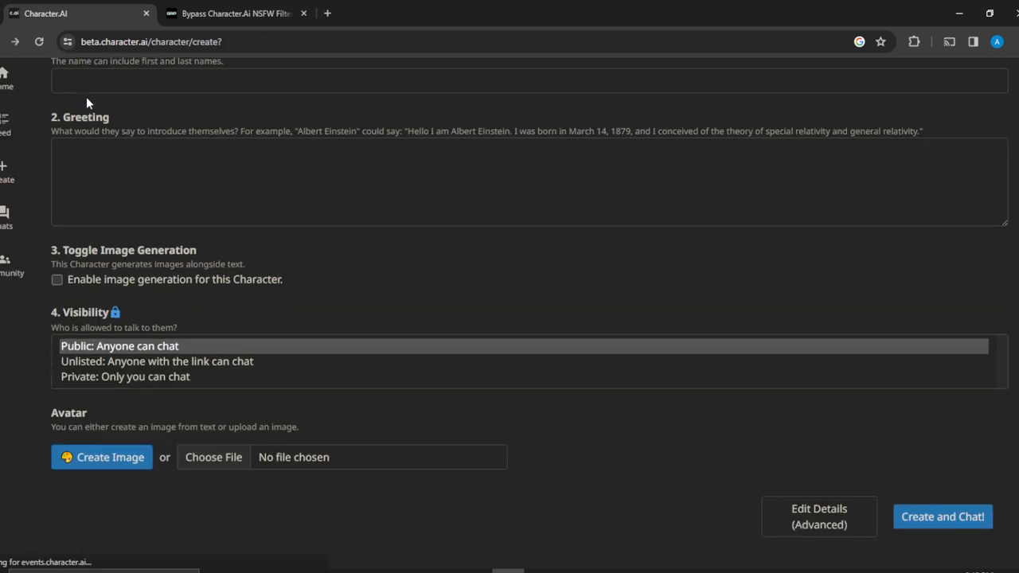
pyautogui.click(4, 77)
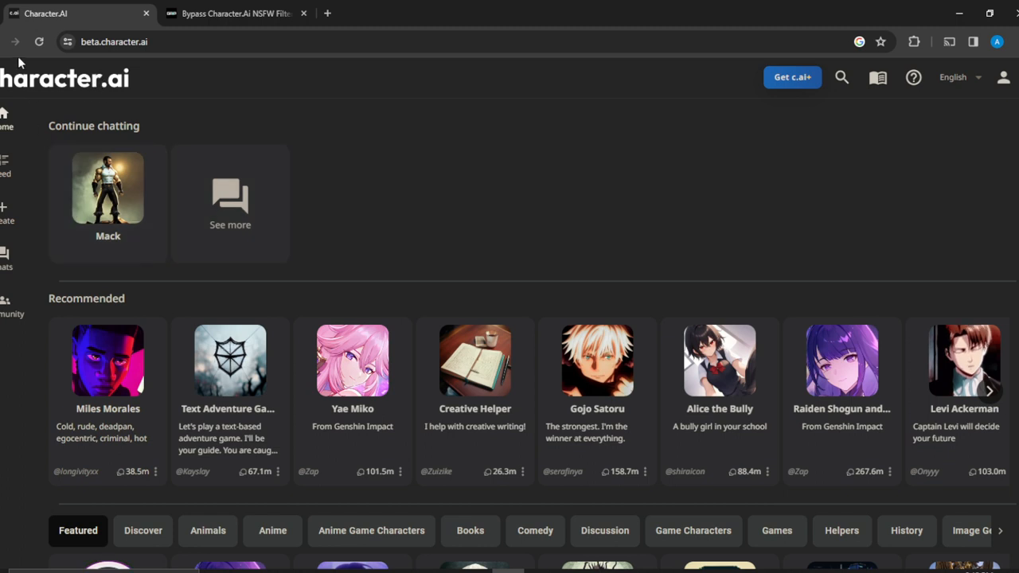
pyautogui.click(40, 41)
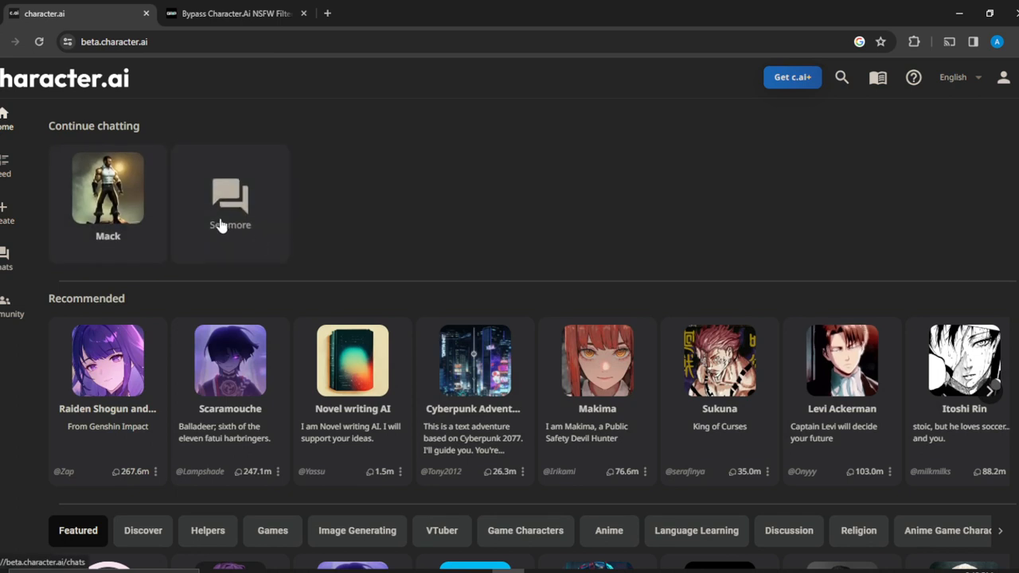
pyautogui.click(196, 208)
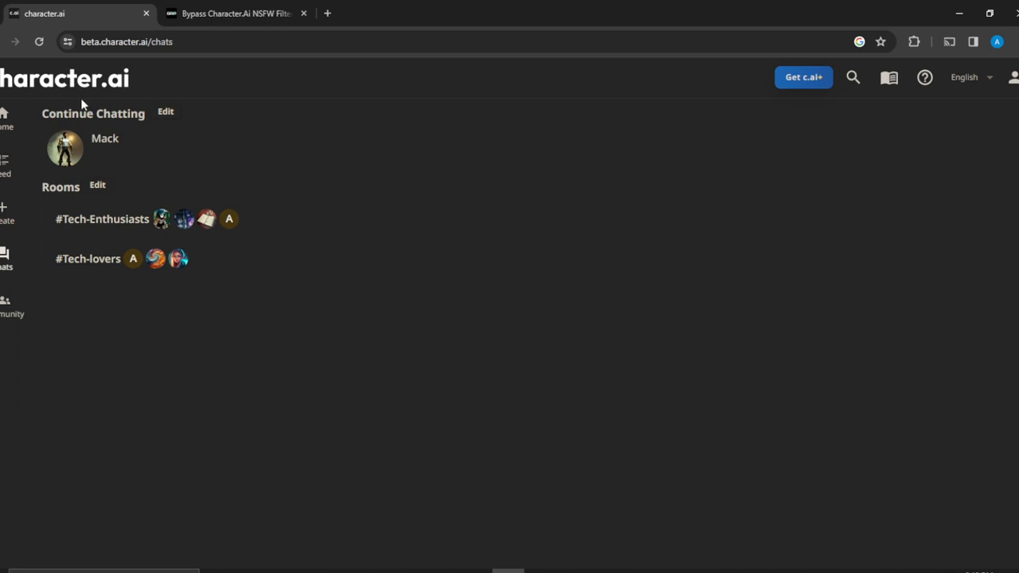
pyautogui.click(2, 128)
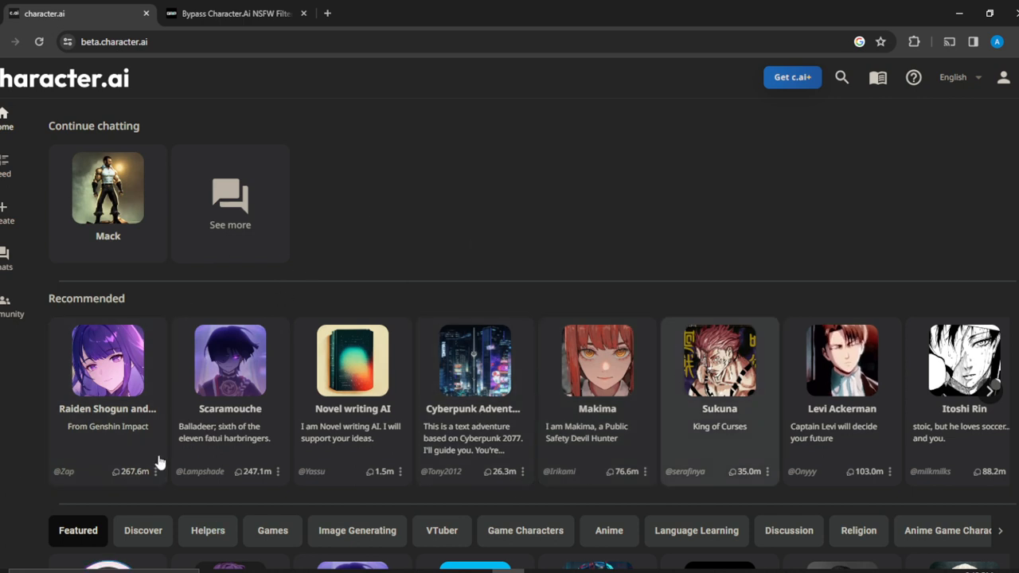
pyautogui.click(8, 218)
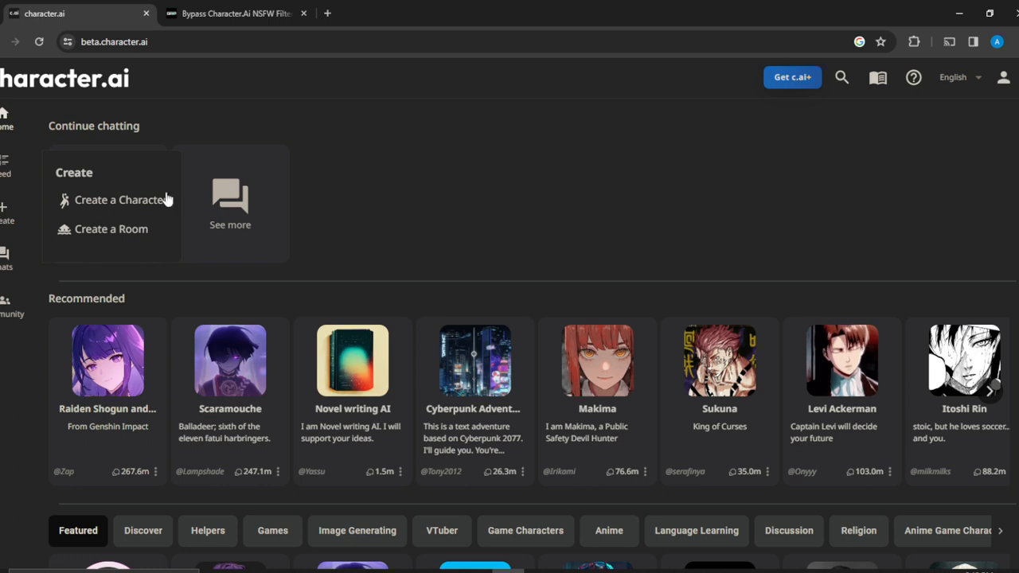
pyautogui.click(141, 200)
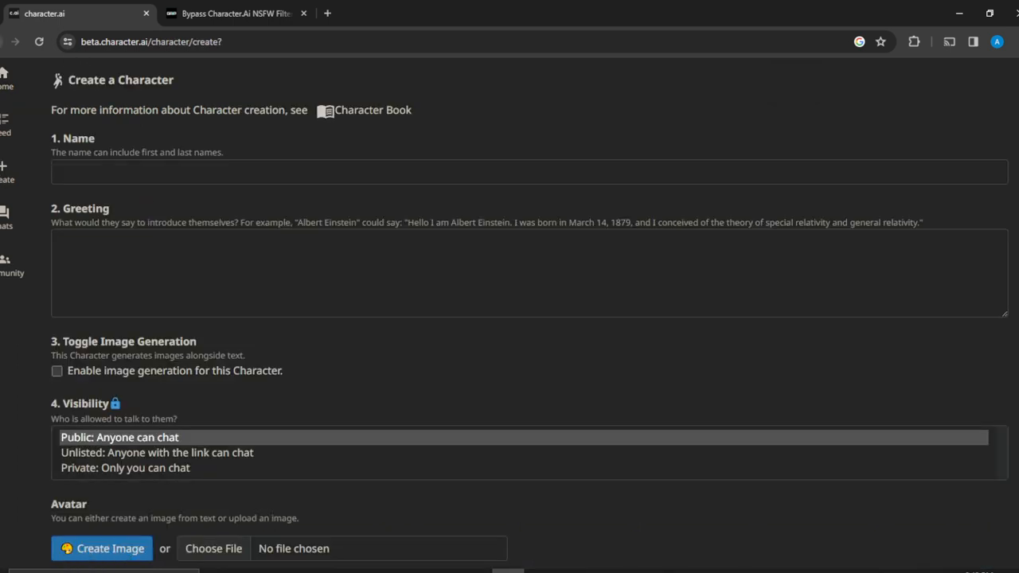
pyautogui.click(1, 42)
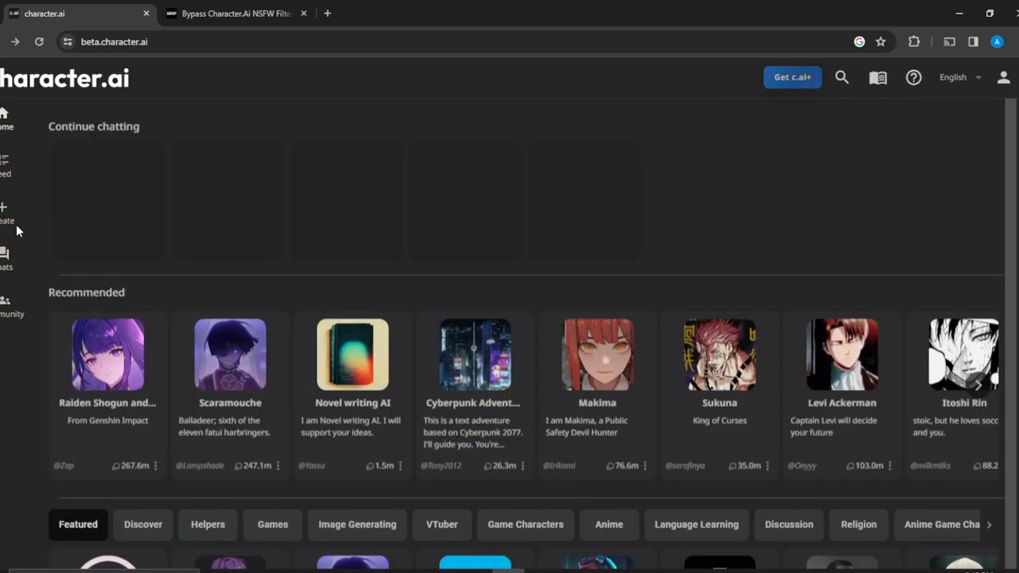